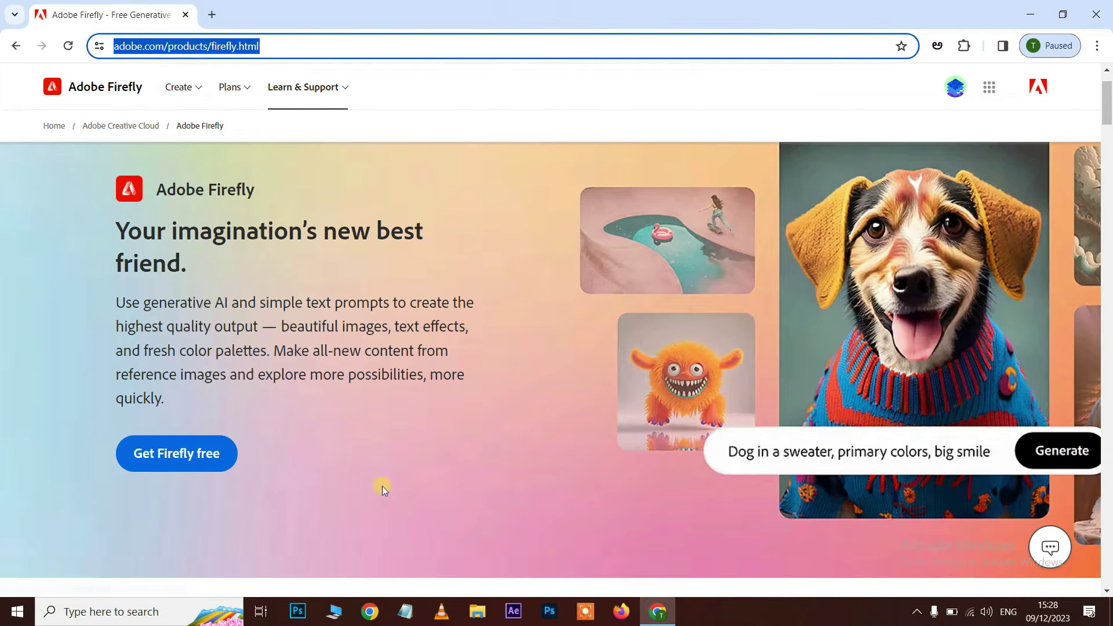
- Open the Generative Fill tool from the Adobe Firefly product page
left_click(955, 87)
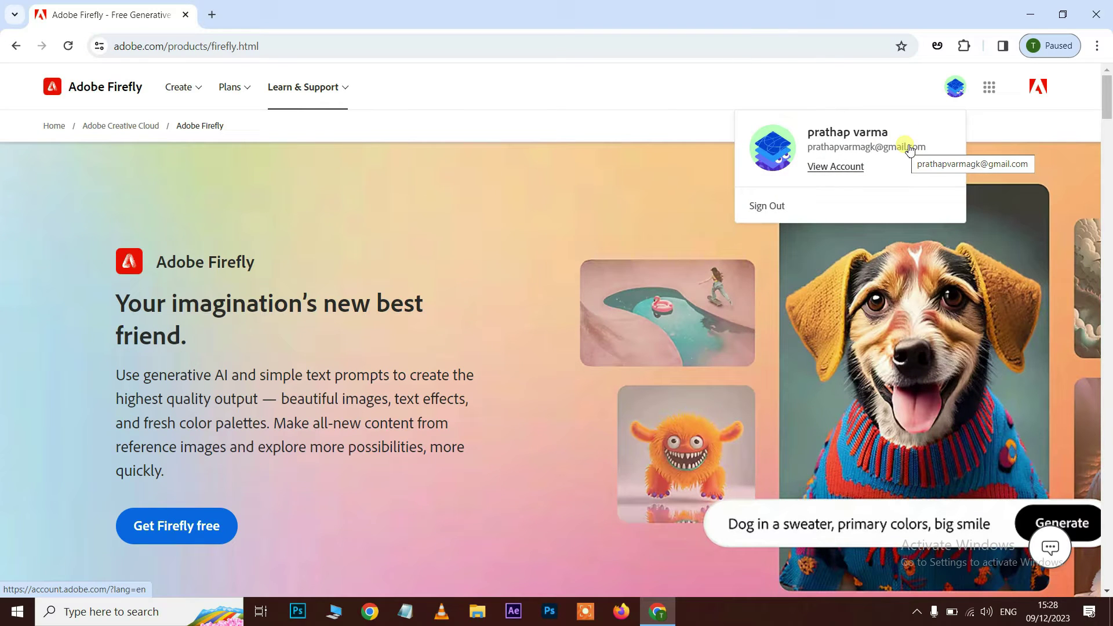
left_click(671, 298)
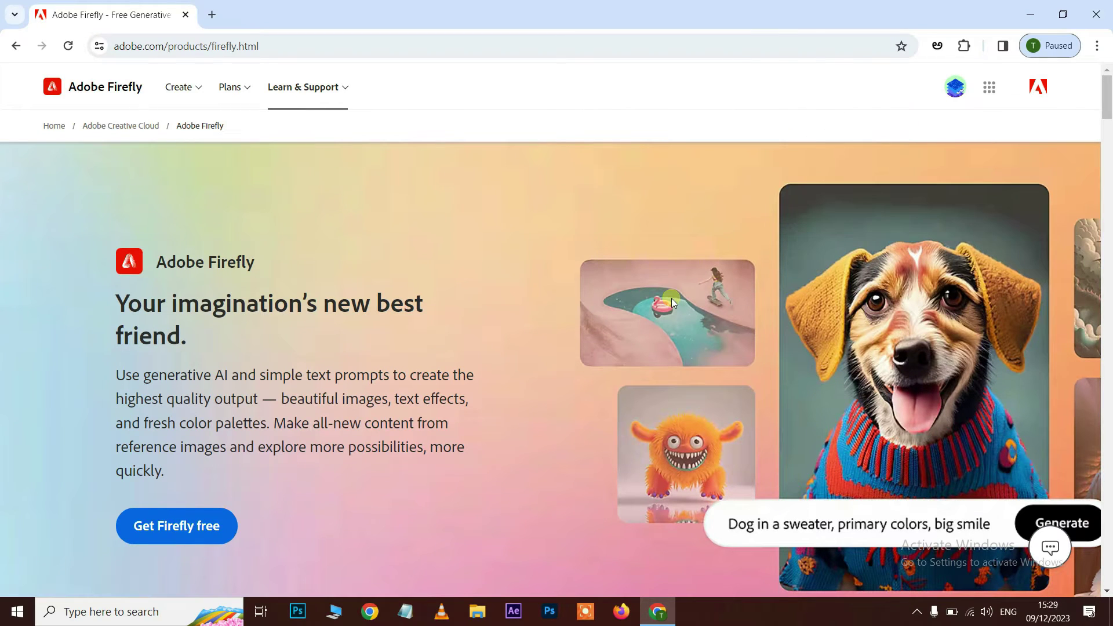
scroll(671, 298, "down", 12)
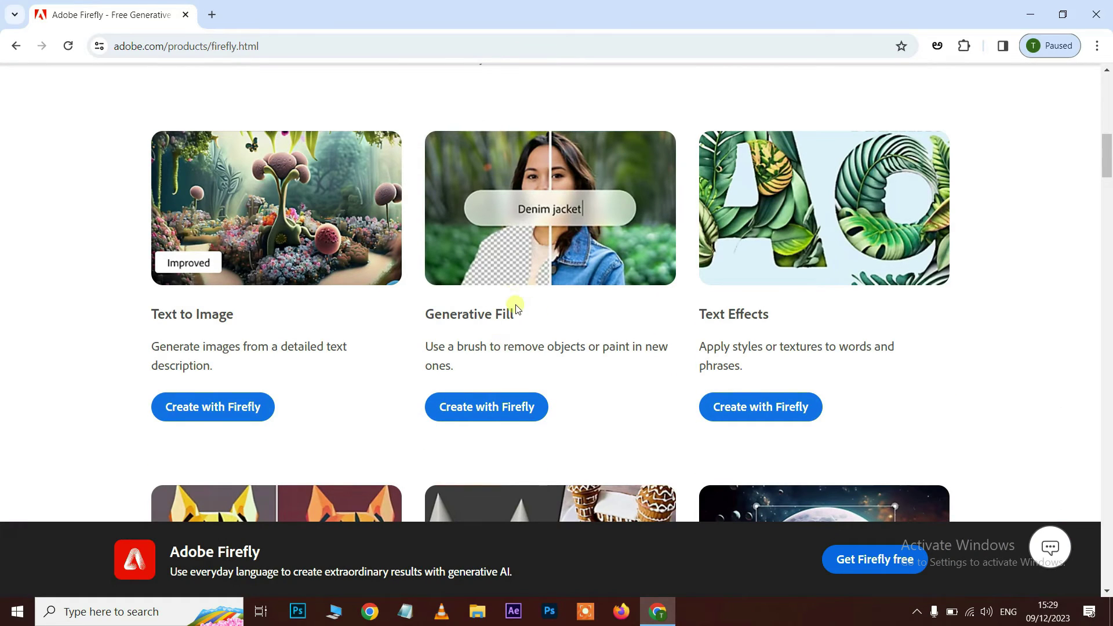
left_click(525, 411)
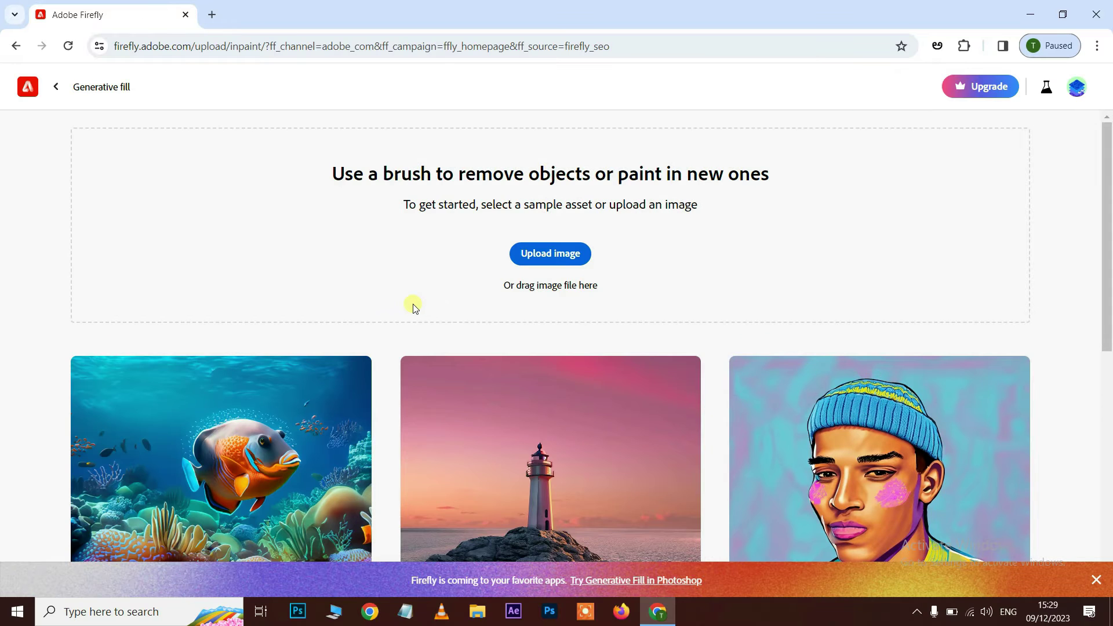
- Upload the image HD-wallpaper-rashmika-cute-saree-beautiful from the Downloads folder
left_click(564, 259)
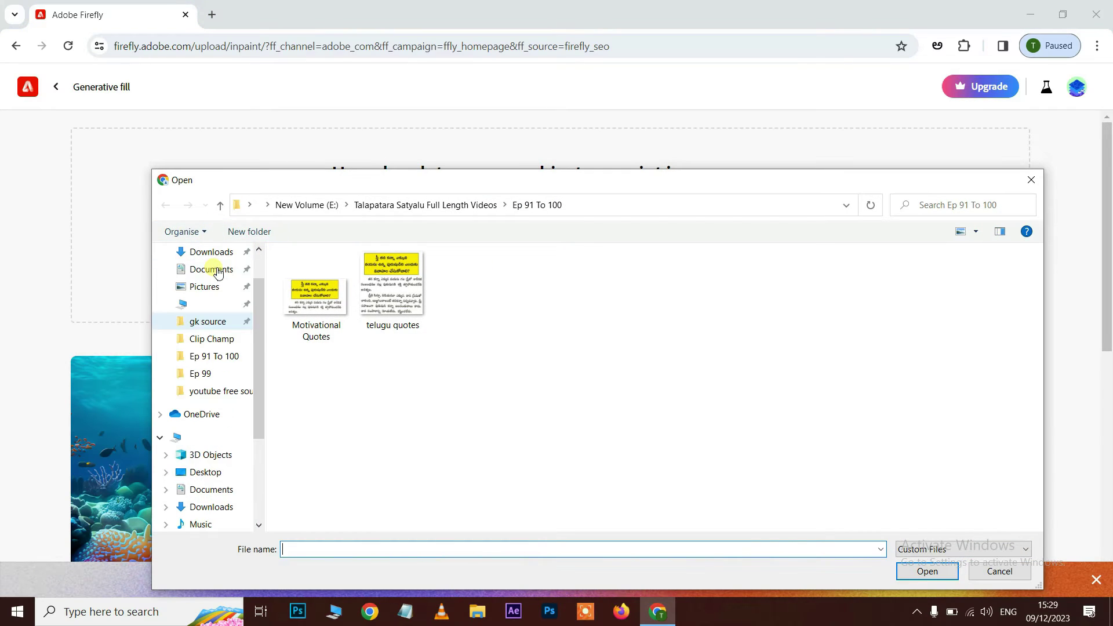
left_click(211, 252)
left_click(735, 432)
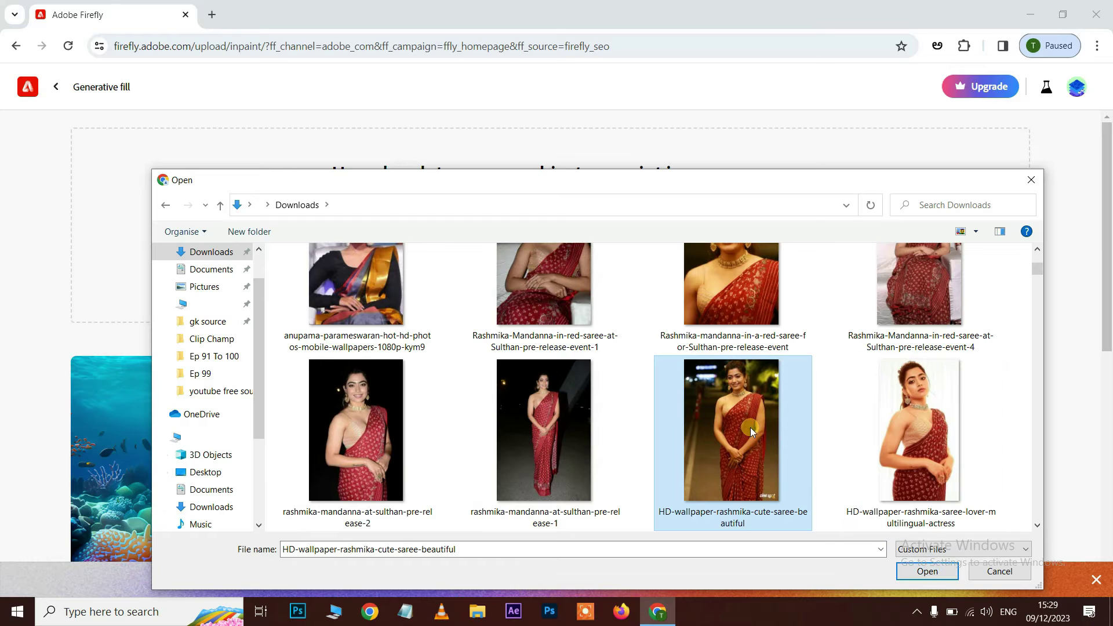
left_click(922, 573)
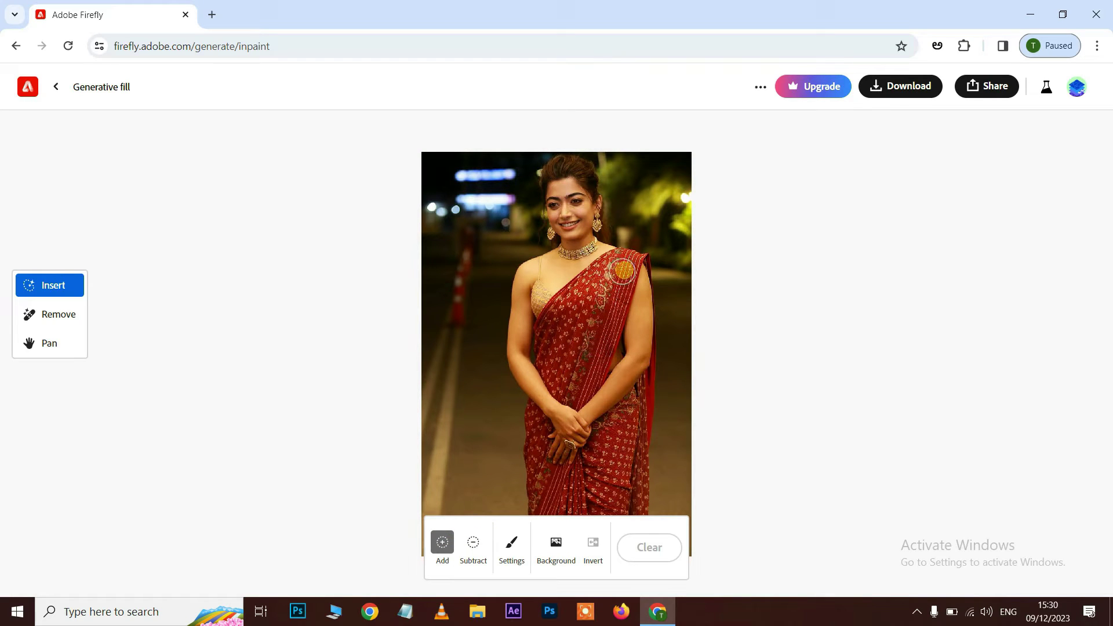
- Brush a mask over the upper part of the red saree and along the outline of its skirt
mouse_move(624, 258)
left_mouse_down()
mouse_move(606, 353)
mouse_move(595, 373)
mouse_move(561, 385)
mouse_move(539, 336)
mouse_move(545, 273)
mouse_move(629, 255)
mouse_move(619, 299)
mouse_move(591, 328)
left_mouse_up()
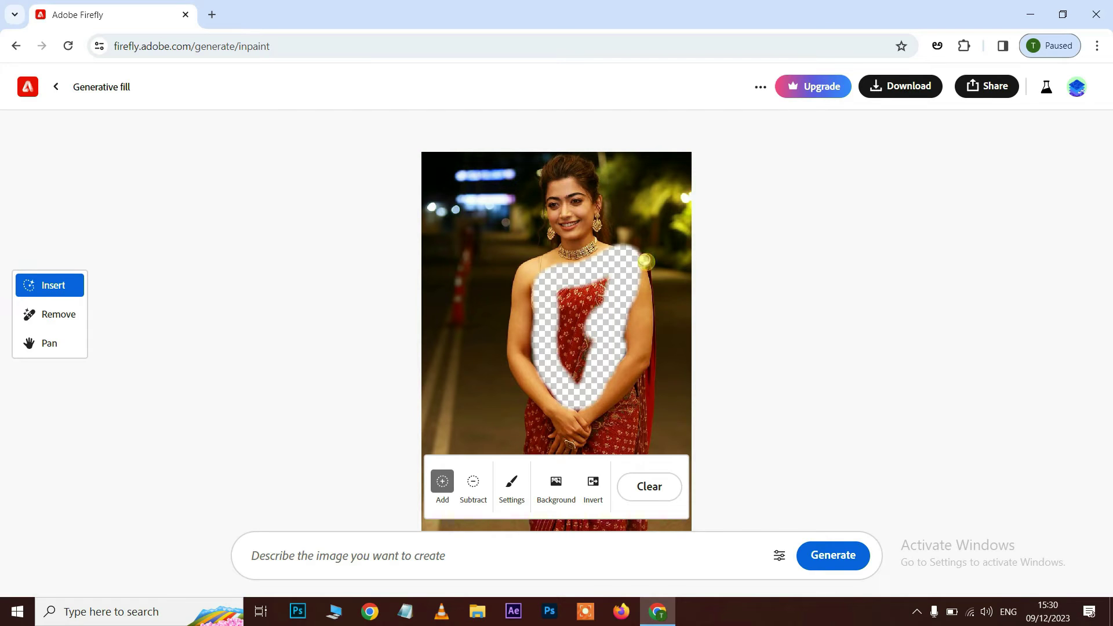
left_click_drag(647, 272, 649, 269)
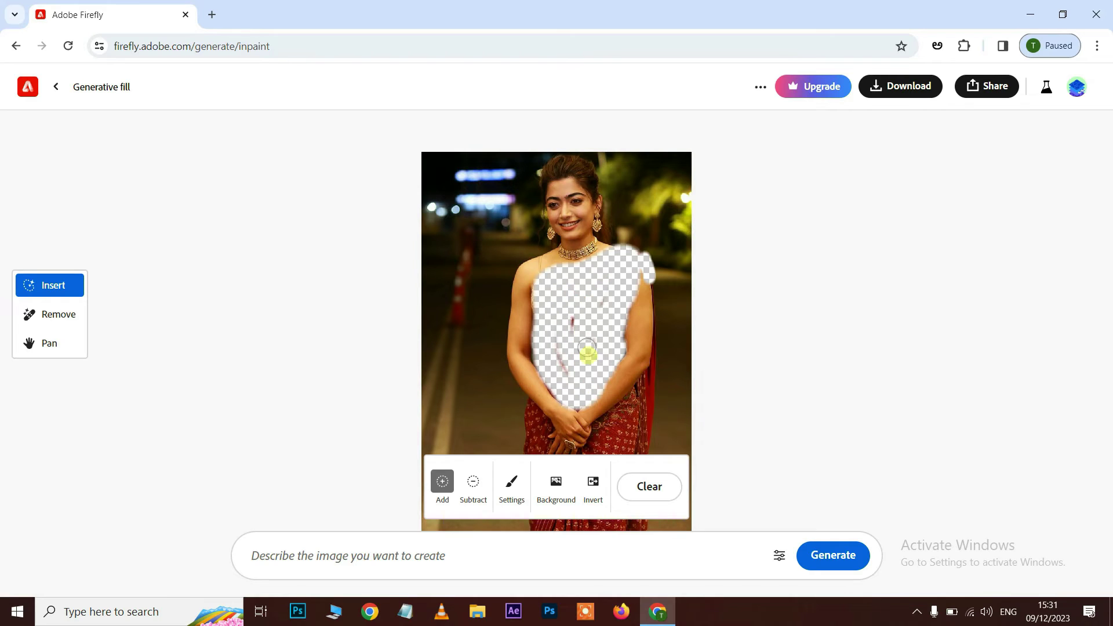
scroll(586, 356, "down", 2)
mouse_move(634, 251)
left_mouse_down()
mouse_move(588, 411)
mouse_move(537, 376)
mouse_move(529, 276)
mouse_move(499, 265)
left_mouse_up()
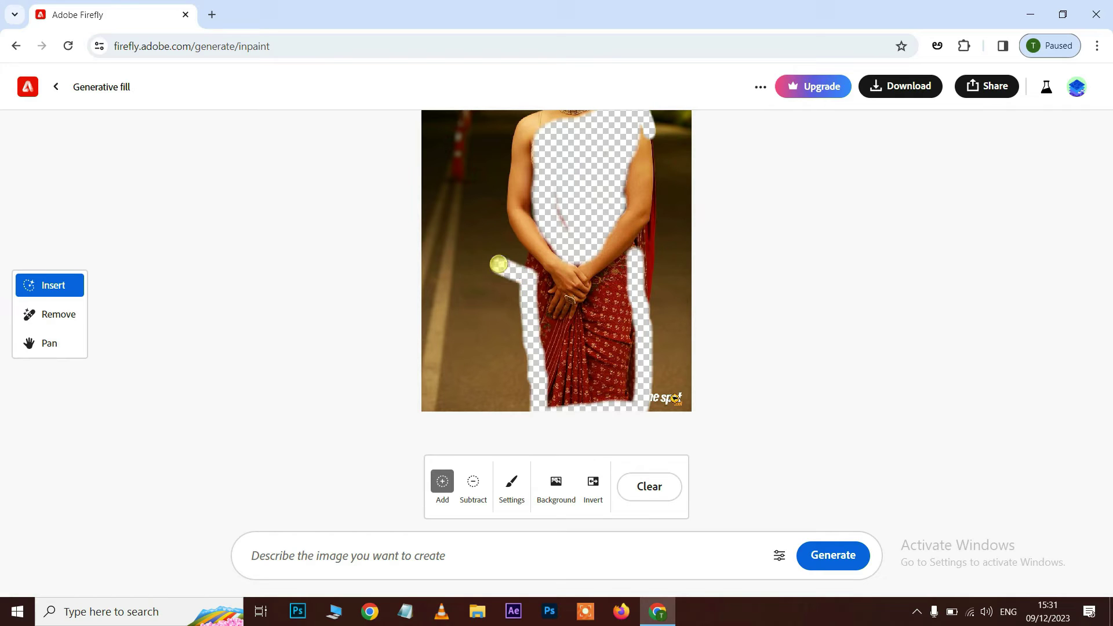
- Subtract the stray brush stroke beside the skirt and mask the rest of the saree around the hands and behind the arm
left_click(474, 484)
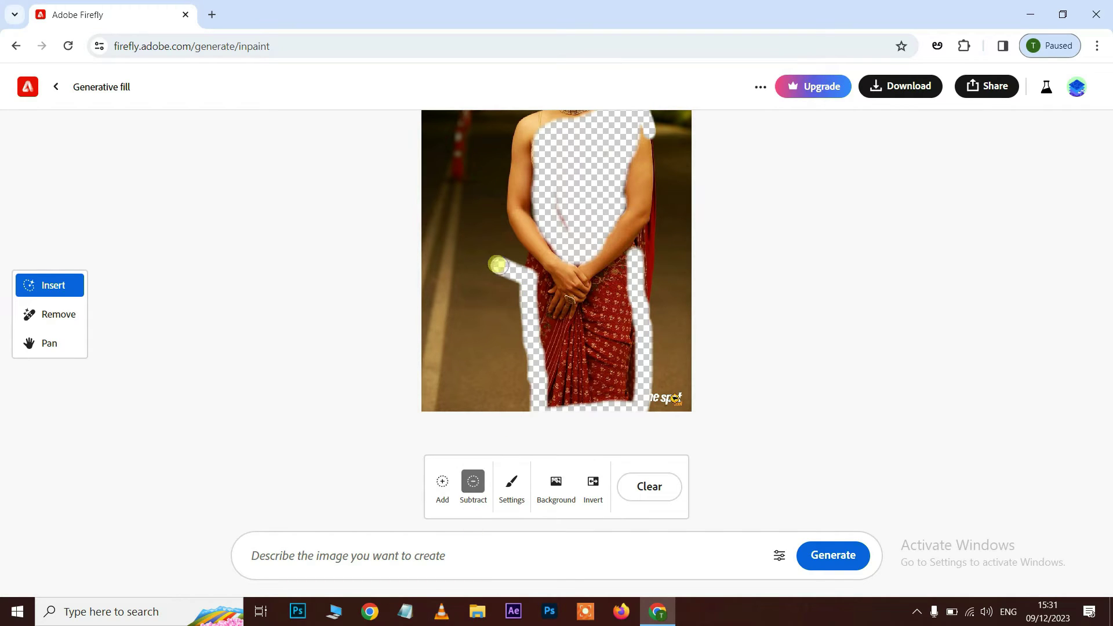
mouse_move(502, 277)
left_mouse_down()
mouse_move(516, 273)
mouse_move(512, 288)
mouse_move(499, 249)
left_mouse_up()
left_click(442, 481)
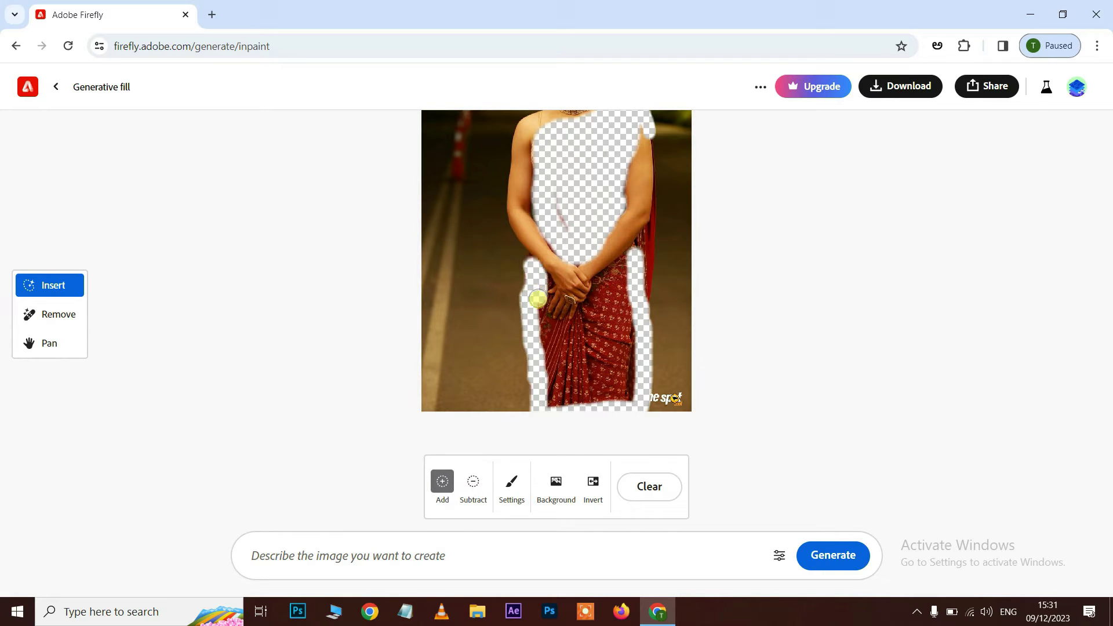
mouse_move(557, 329)
left_mouse_down()
mouse_move(649, 234)
mouse_move(634, 280)
mouse_move(638, 398)
mouse_move(601, 322)
mouse_move(624, 383)
mouse_move(593, 360)
mouse_move(611, 291)
mouse_move(652, 230)
mouse_move(653, 156)
mouse_move(651, 225)
mouse_move(657, 168)
left_mouse_up()
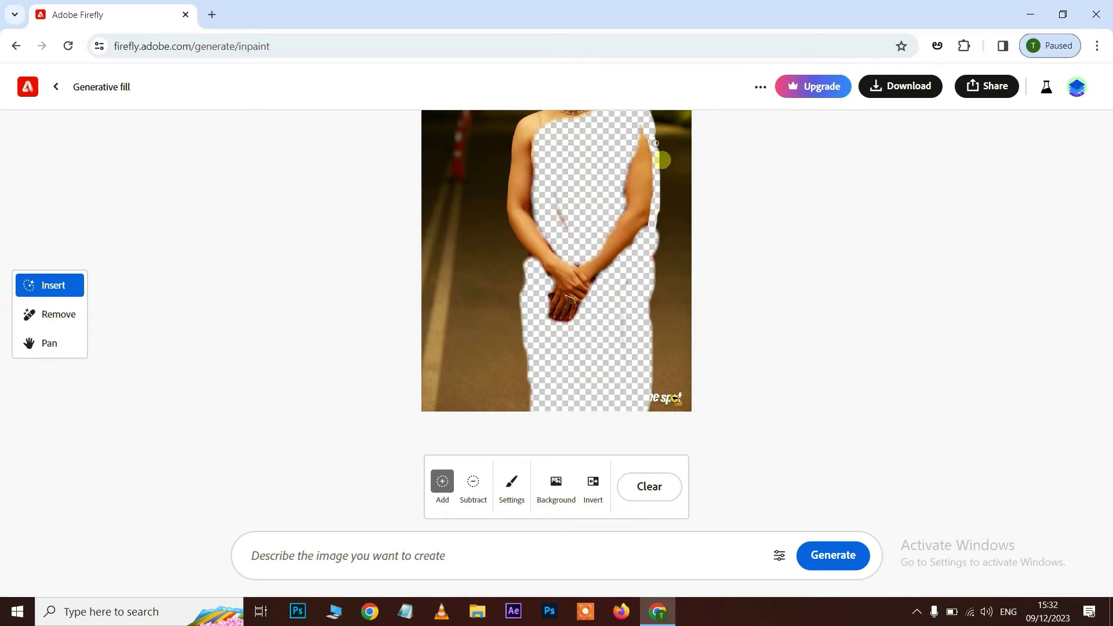
left_click(530, 253)
key("space")
left_click_drag(637, 317, 642, 411)
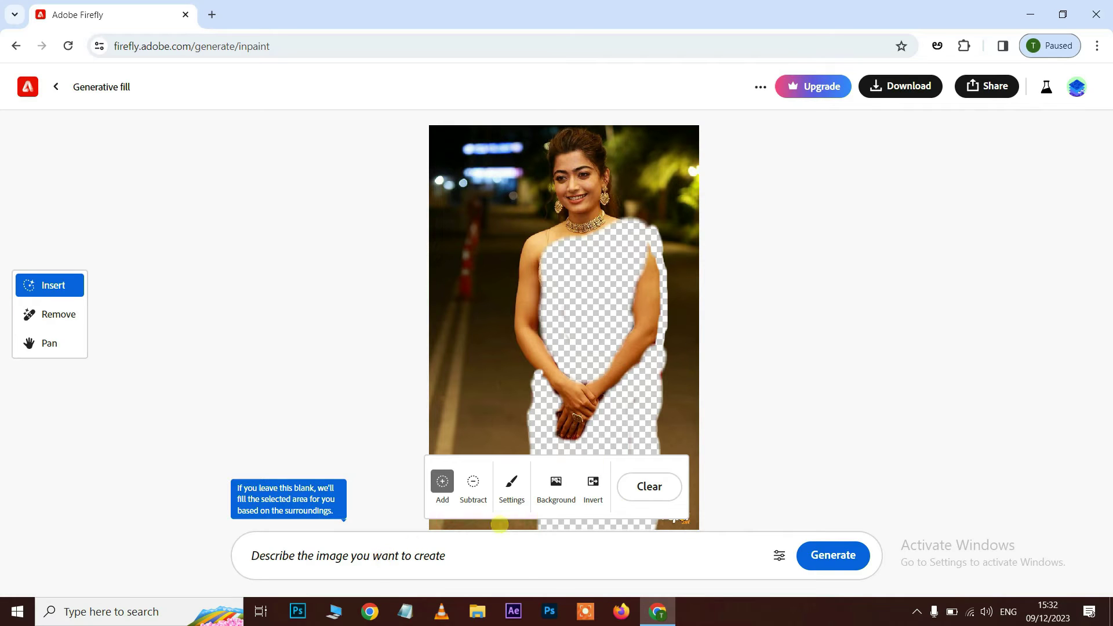
- Generate a fill for the masked clothing with the prompt "jeans jacket and jeans pant"
left_click(330, 553)
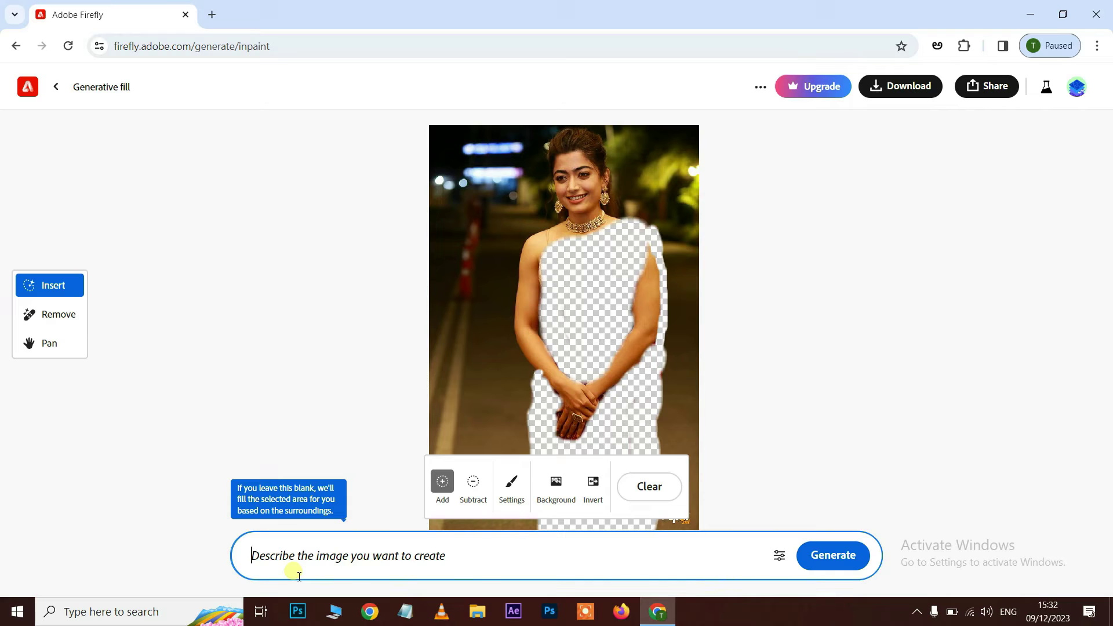
type("jeans jacket and jeans pant")
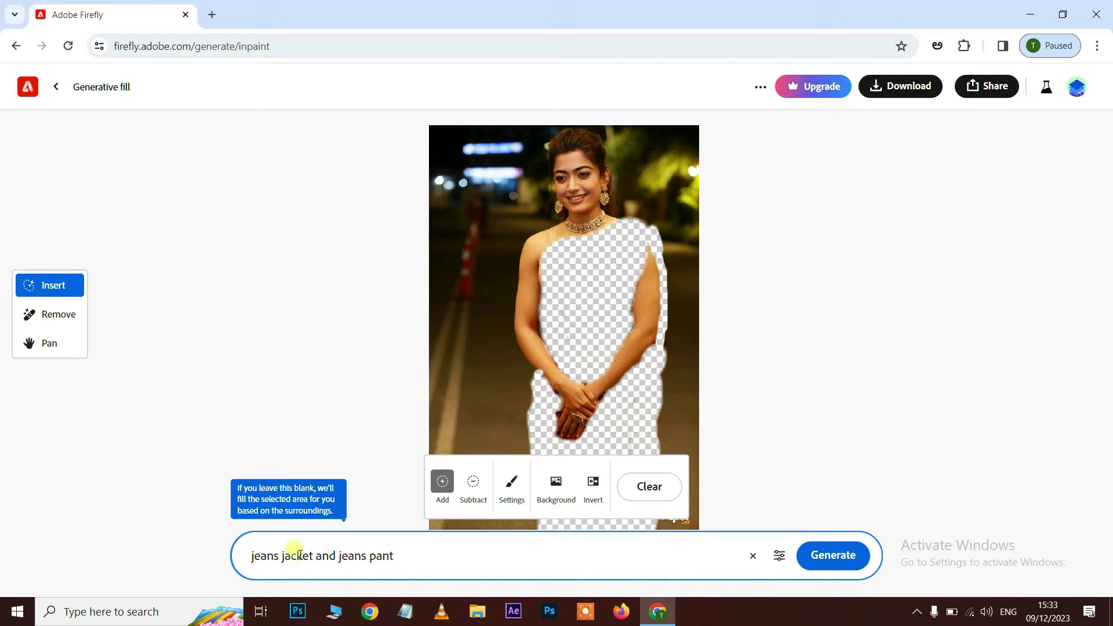
left_click(833, 558)
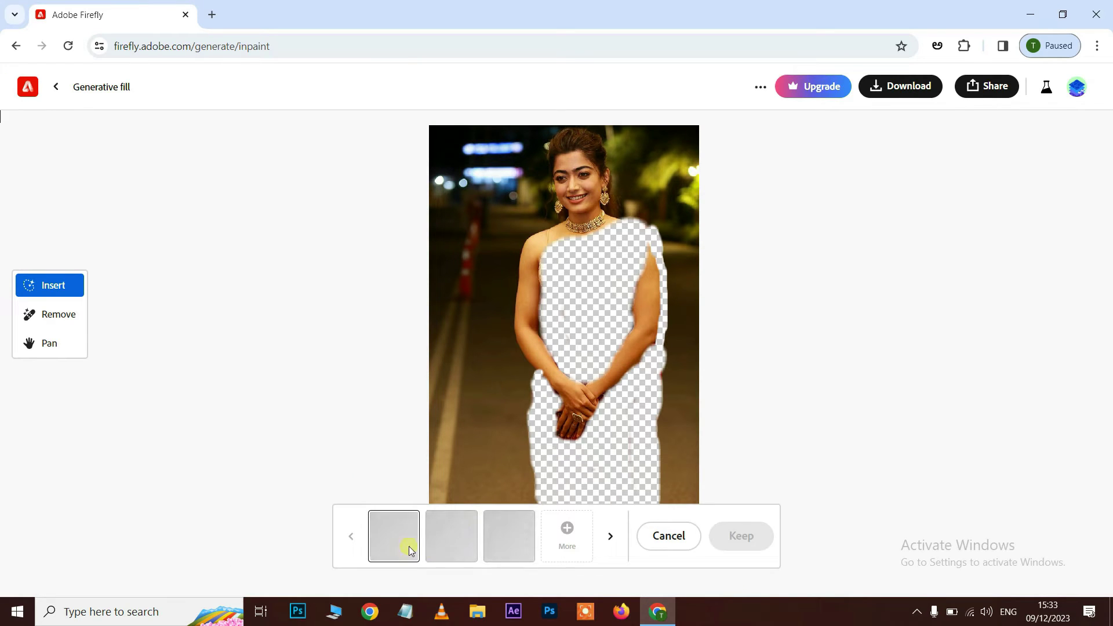
- Compare the second and third denim variations and select the second one
left_click(451, 546)
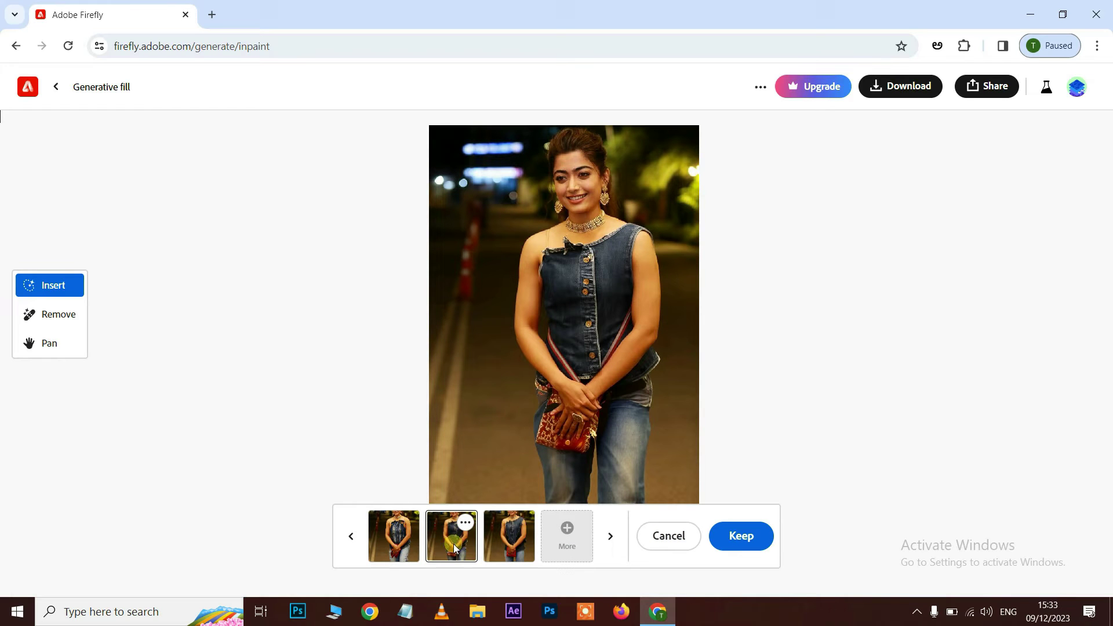
left_click(515, 546)
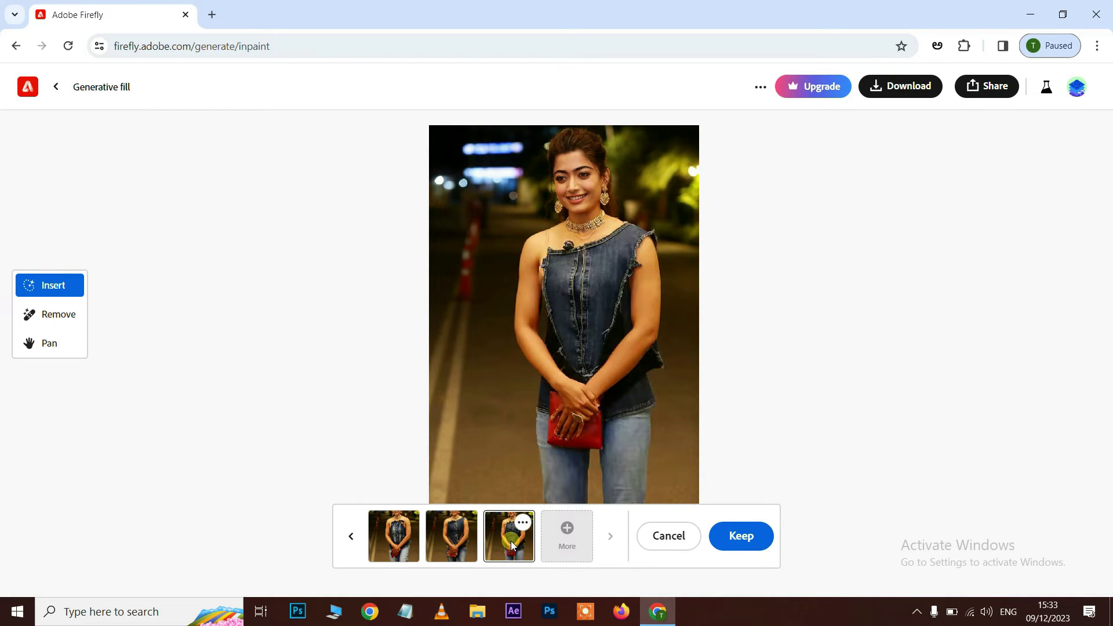
left_click(465, 547)
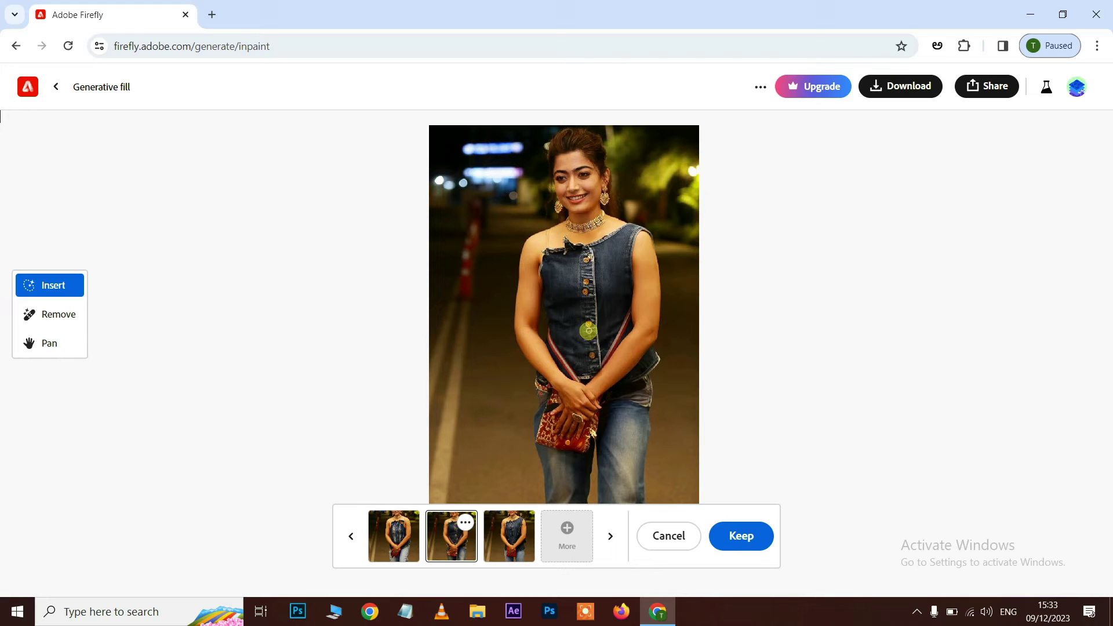
- Download the selected denim variation with watermark and open the downloaded PNG file
left_click(898, 87)
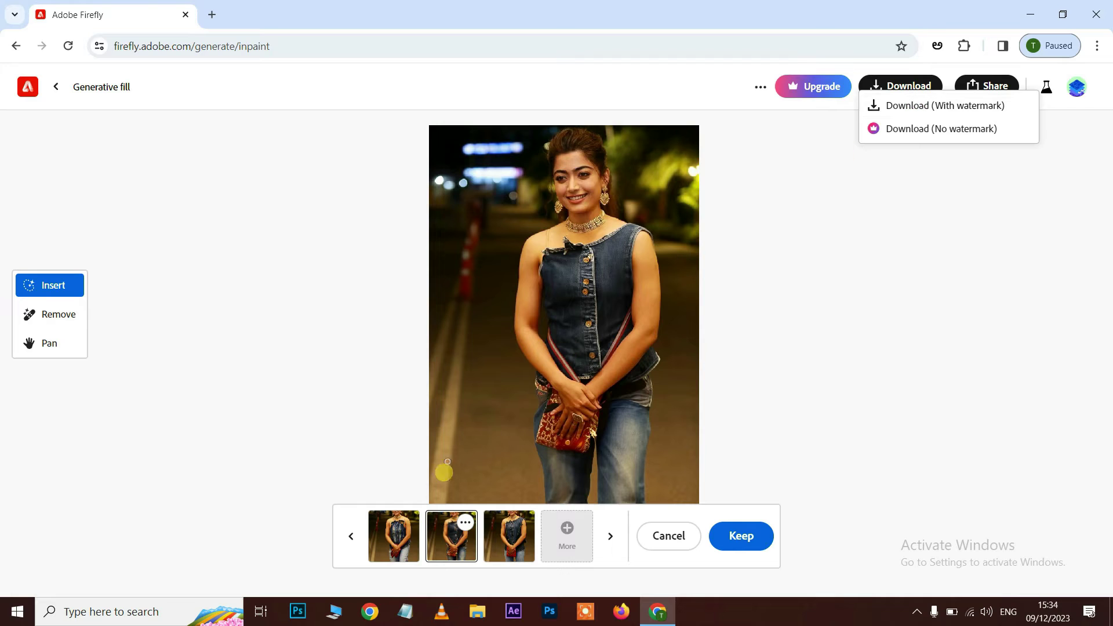
left_click(918, 108)
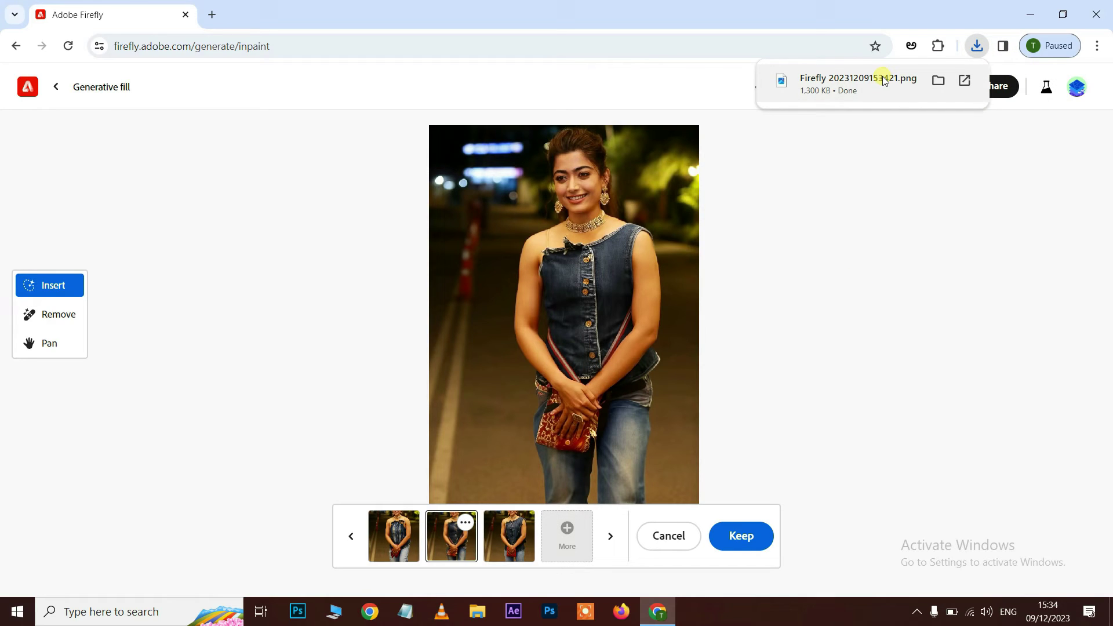
left_click(883, 80)
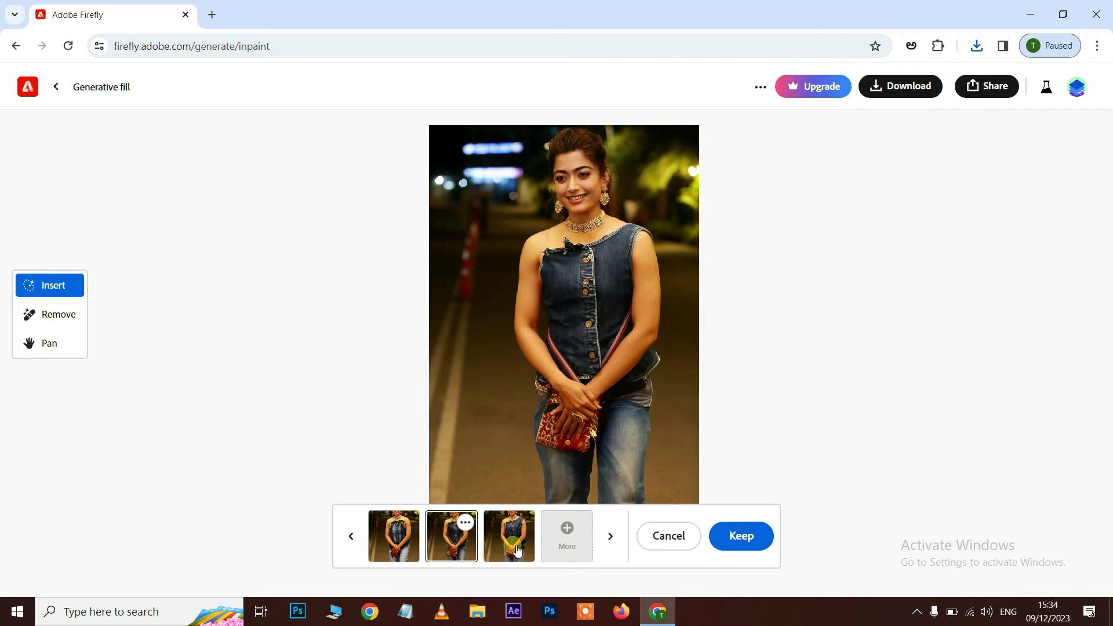
- Generate more denim outfit variations and view the second and third of the new set
left_click(573, 534)
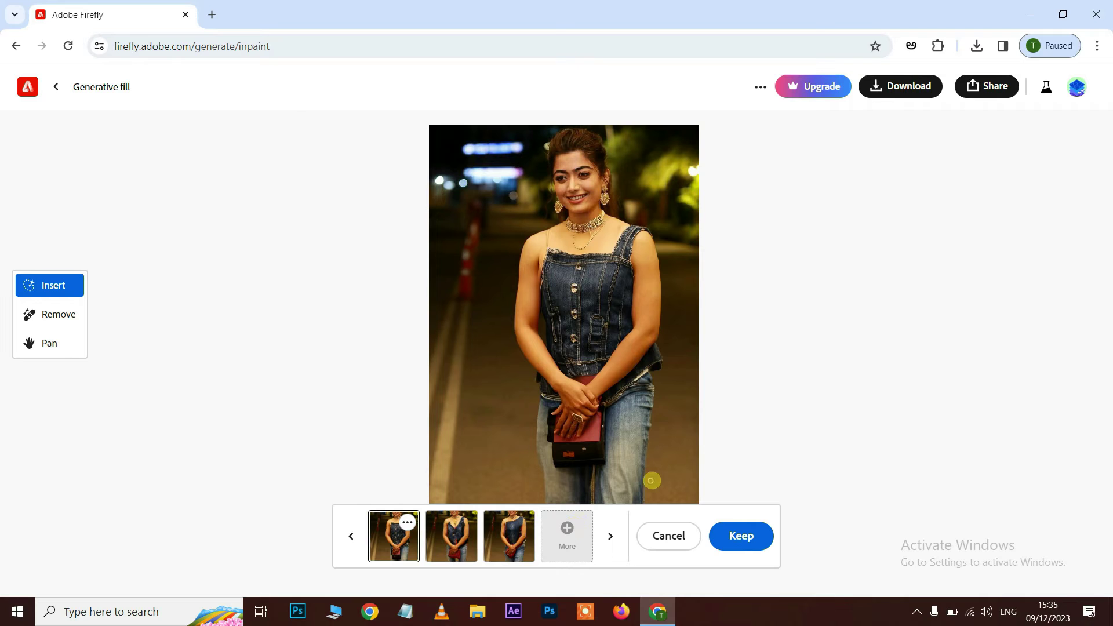
left_click(458, 529)
left_click(512, 541)
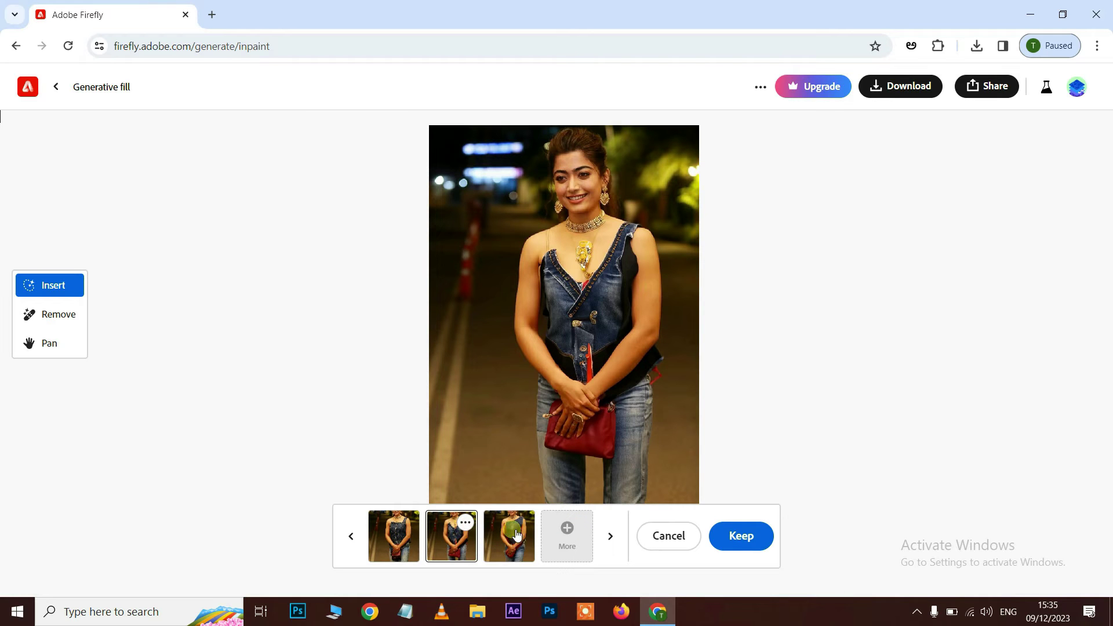
scroll(703, 390, "down", 3)
scroll(703, 391, "up", 5)
scroll(703, 391, "up", 3)
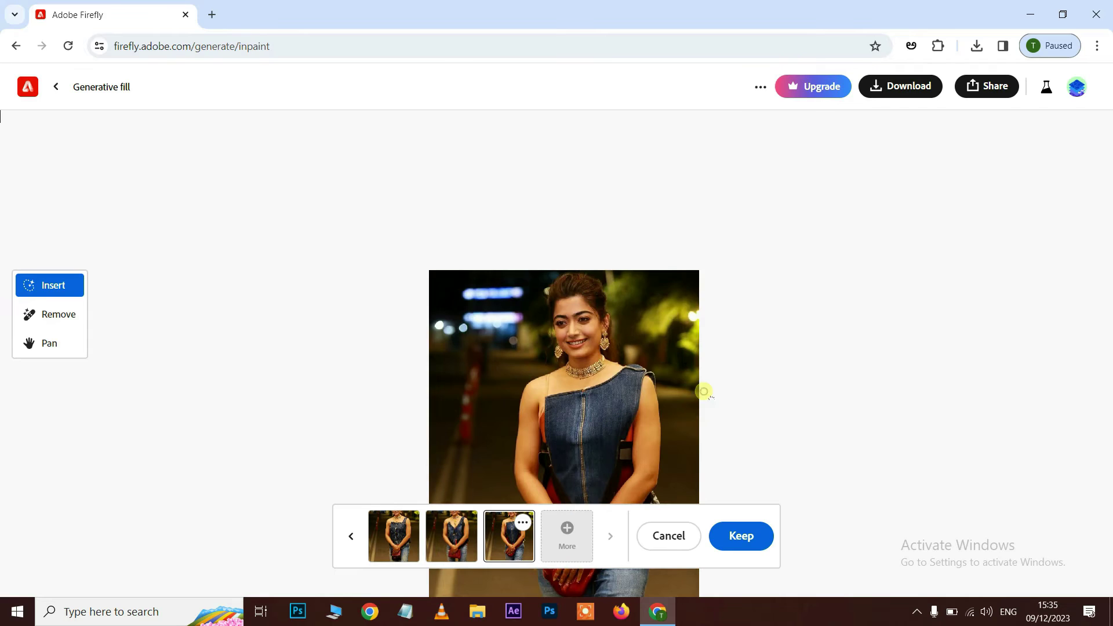
- Discard the denim variations and generate a new fill for the same mask with the prompt "pink color saree"
left_click(675, 538)
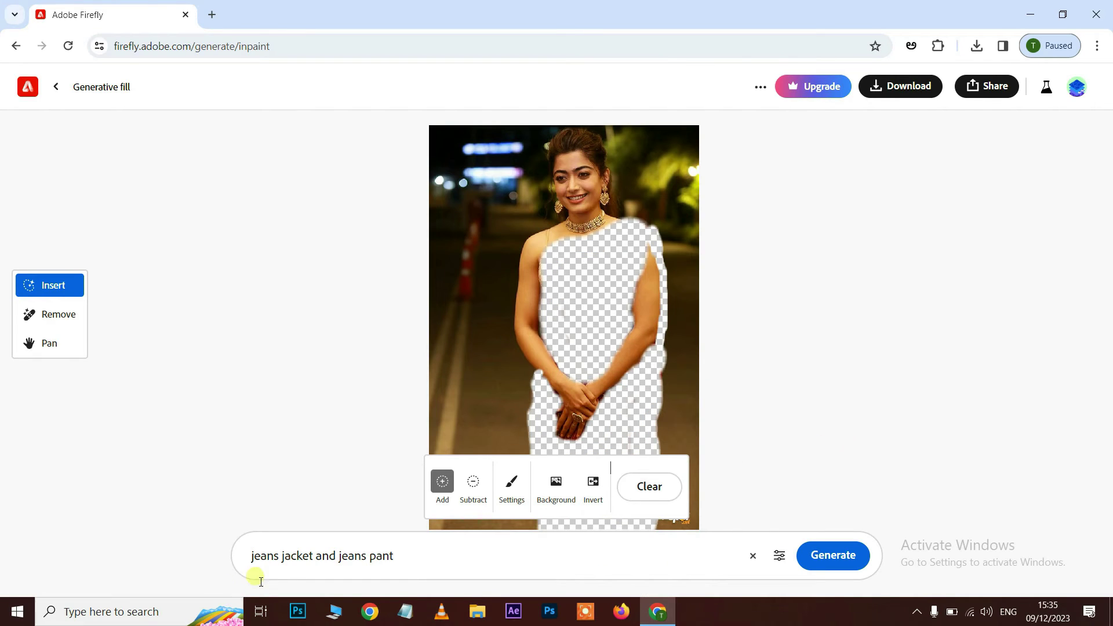
left_click_drag(396, 560, 223, 555)
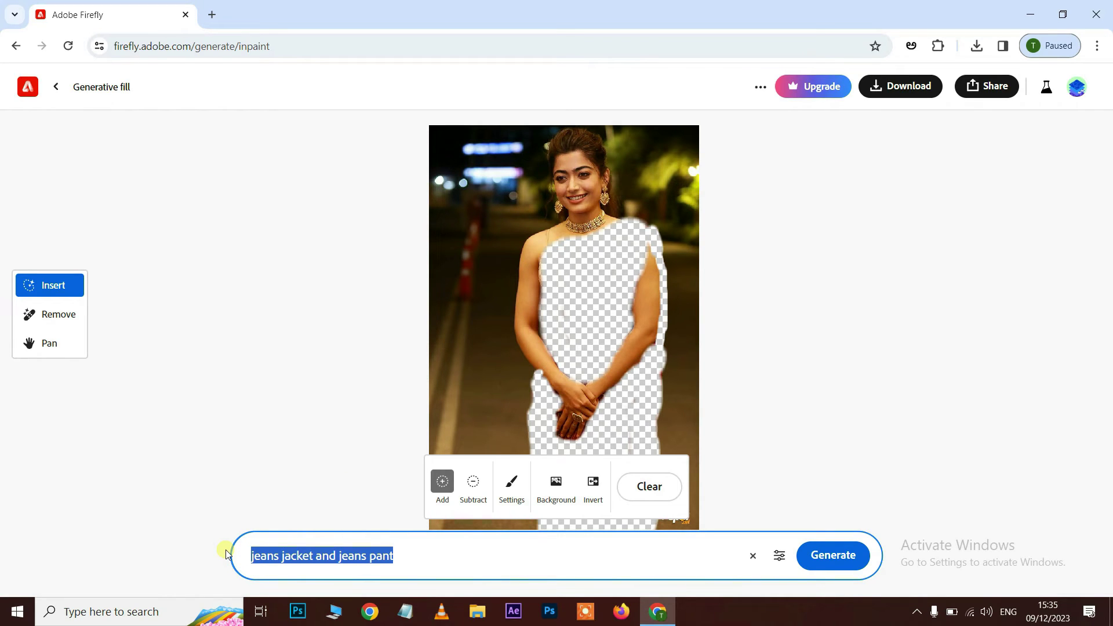
key("BackSpace")
type("pink color sare")
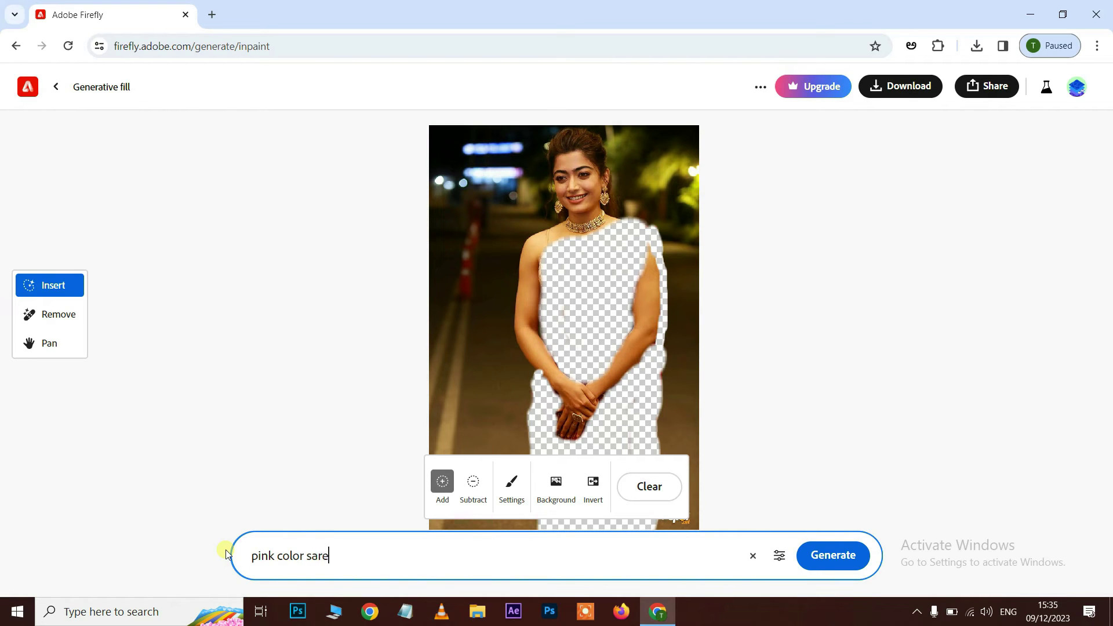
type("e")
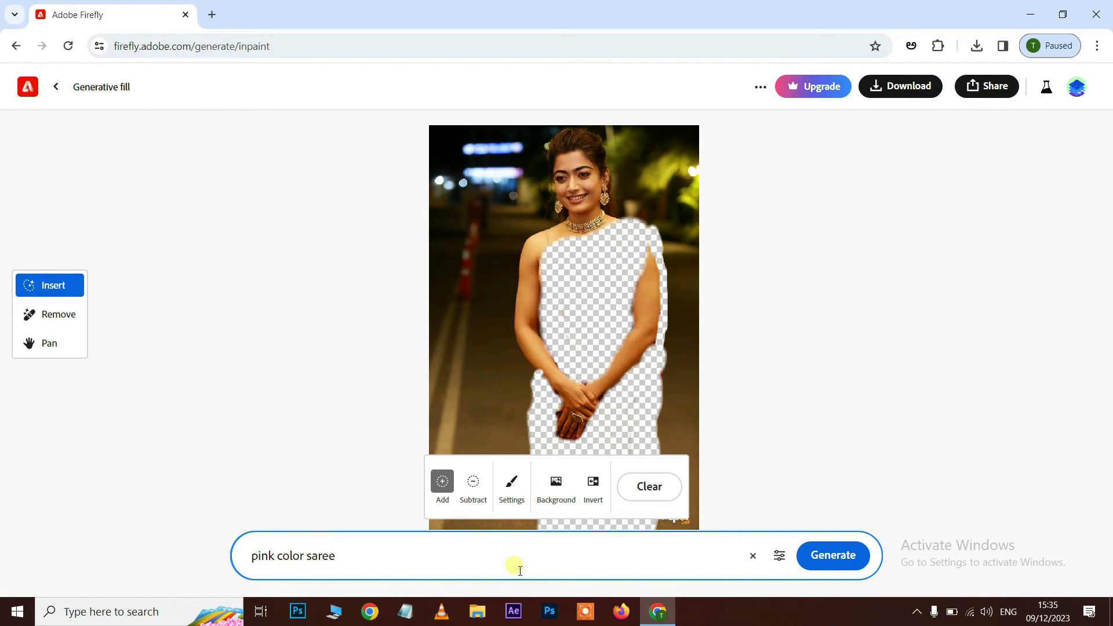
left_click(831, 555)
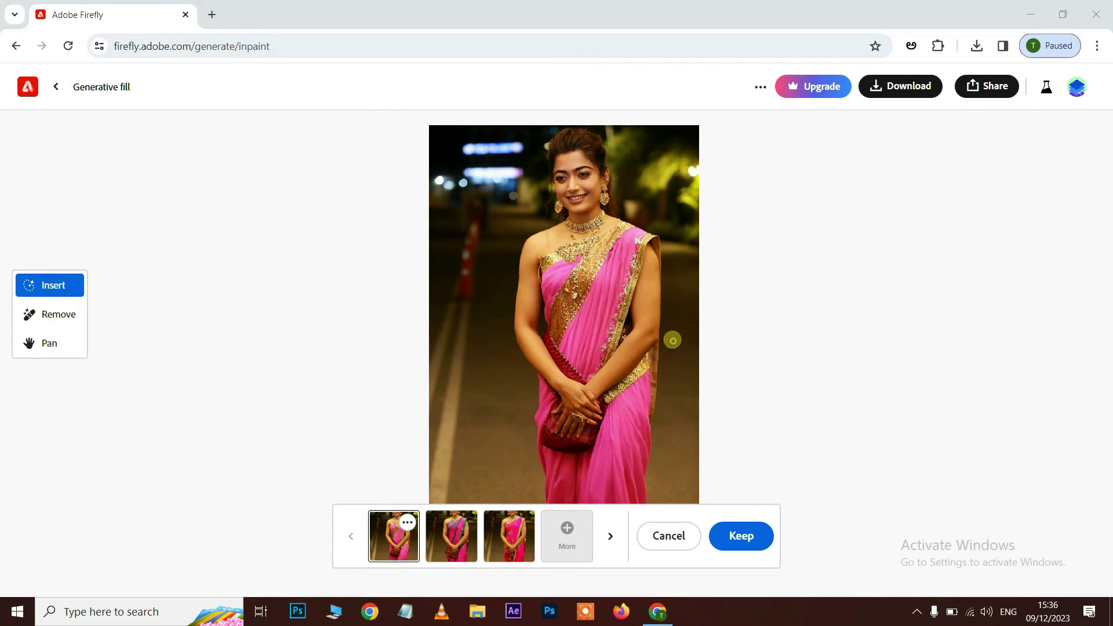
- Compare the pink saree variations and keep the third one
scroll(587, 331, "down", 3)
scroll(587, 333, "up", 3)
left_click(455, 516)
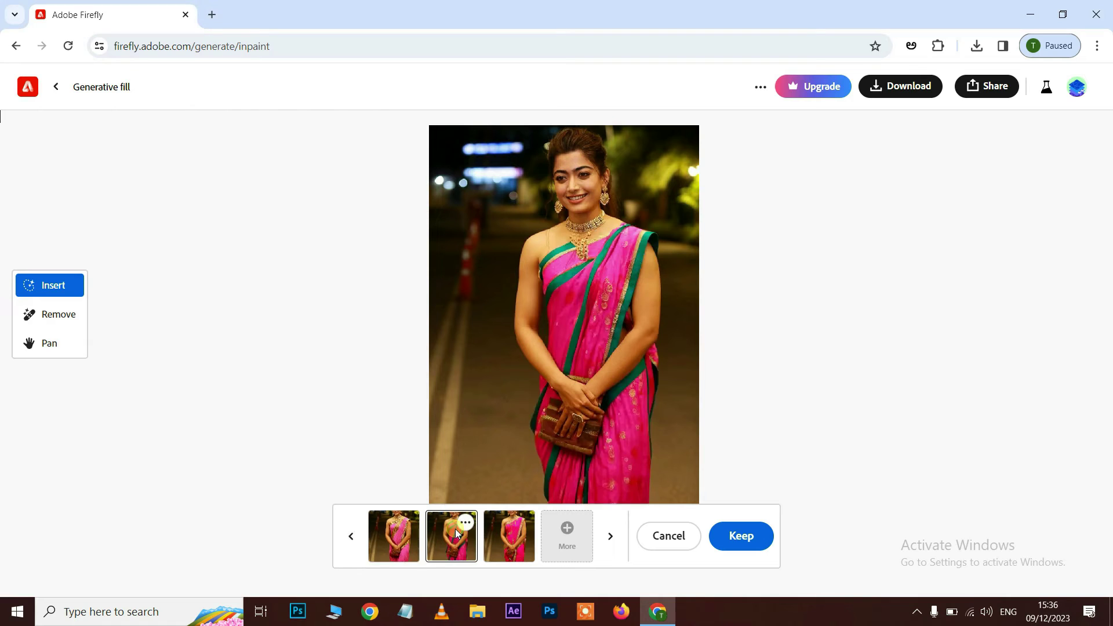
left_click(525, 534)
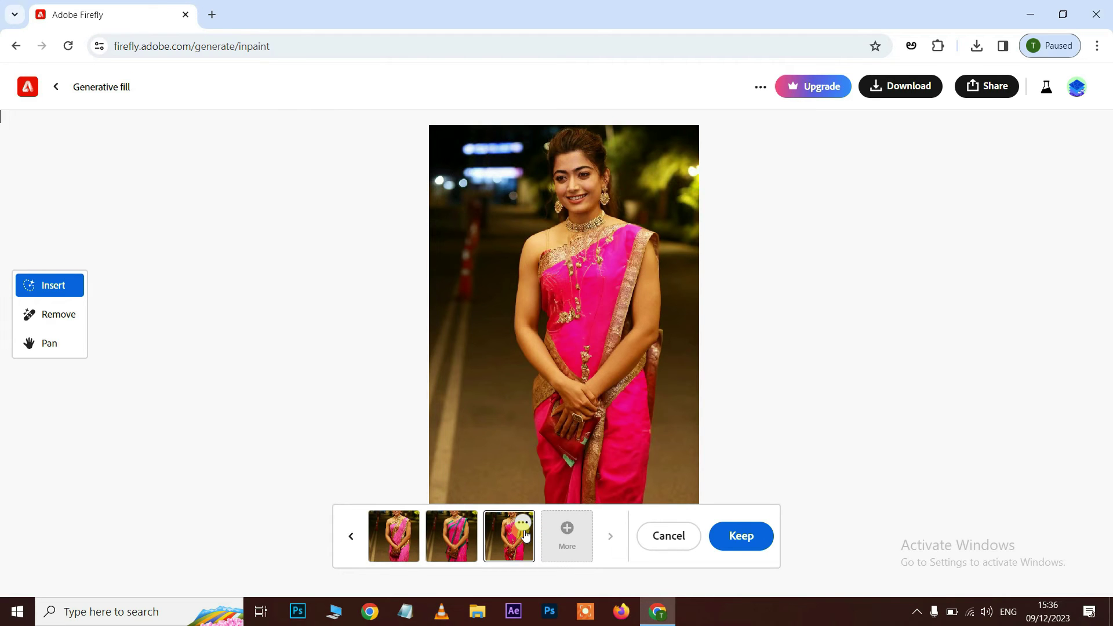
scroll(609, 371, "up", 3)
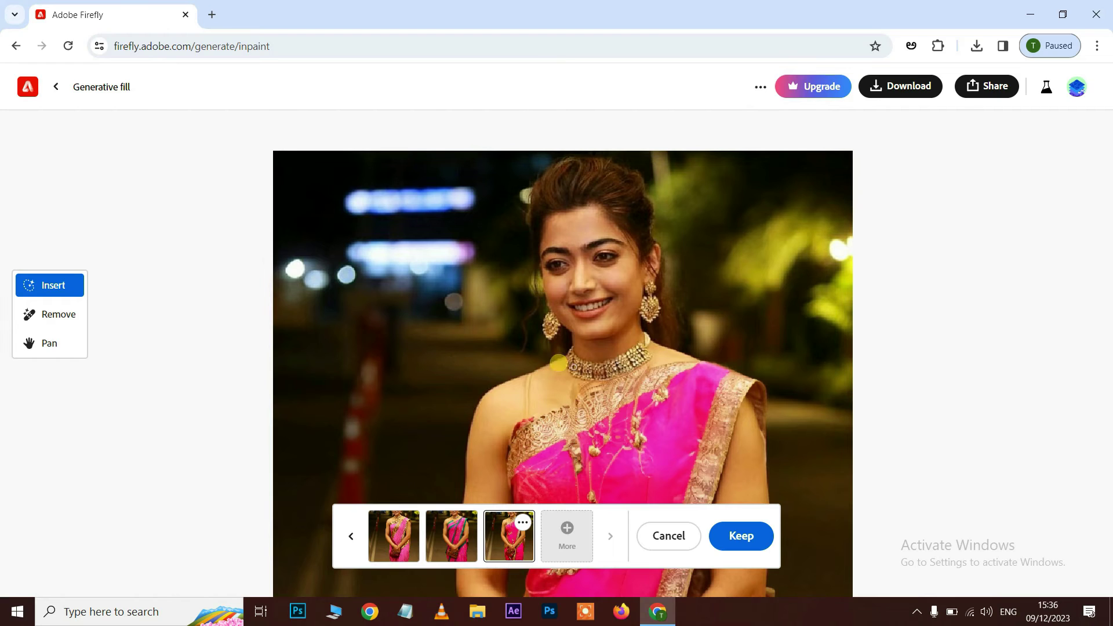
left_click(748, 538)
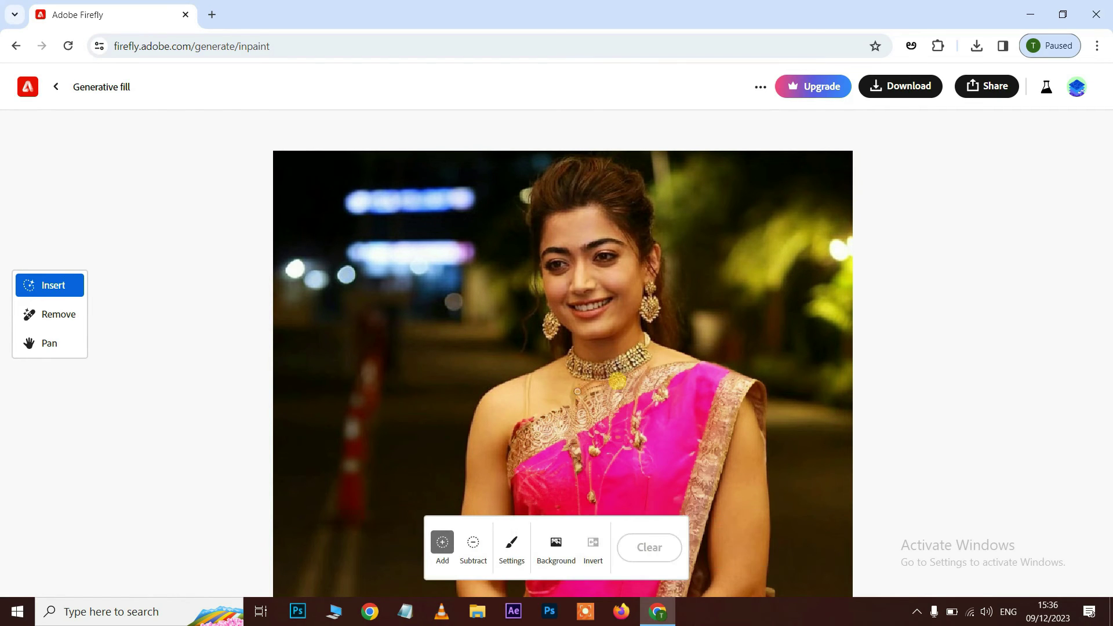
- Mask the woman's hair and generate a fill for it with the prompt "hair styles"
left_click(455, 545)
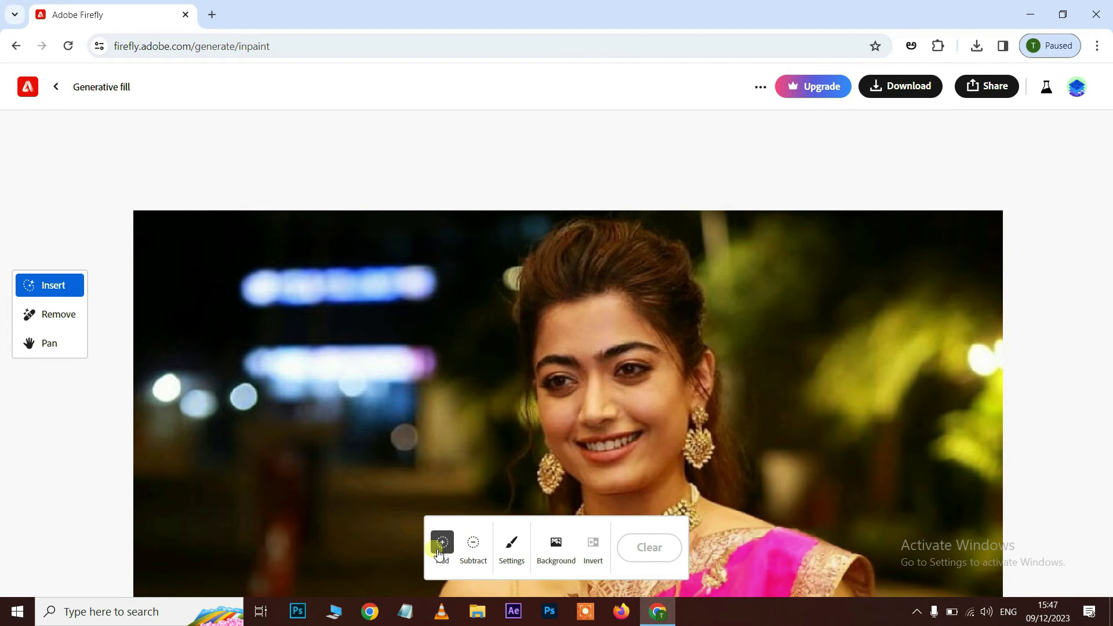
mouse_move(527, 373)
left_mouse_down()
mouse_move(521, 297)
mouse_move(655, 233)
mouse_move(695, 357)
mouse_move(567, 293)
mouse_move(692, 325)
mouse_move(541, 271)
mouse_move(636, 288)
mouse_move(636, 249)
mouse_move(676, 323)
mouse_move(668, 261)
mouse_move(722, 453)
mouse_move(712, 487)
mouse_move(723, 461)
mouse_move(710, 466)
mouse_move(720, 400)
mouse_move(717, 343)
left_mouse_up()
double_click(287, 556)
type("hair sty")
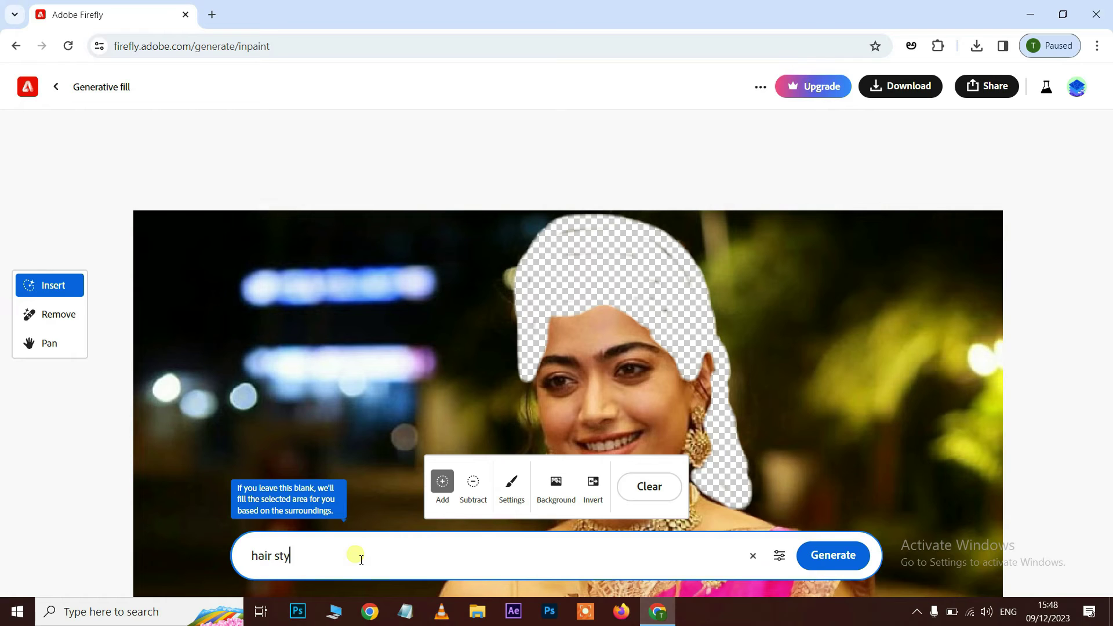
type("les")
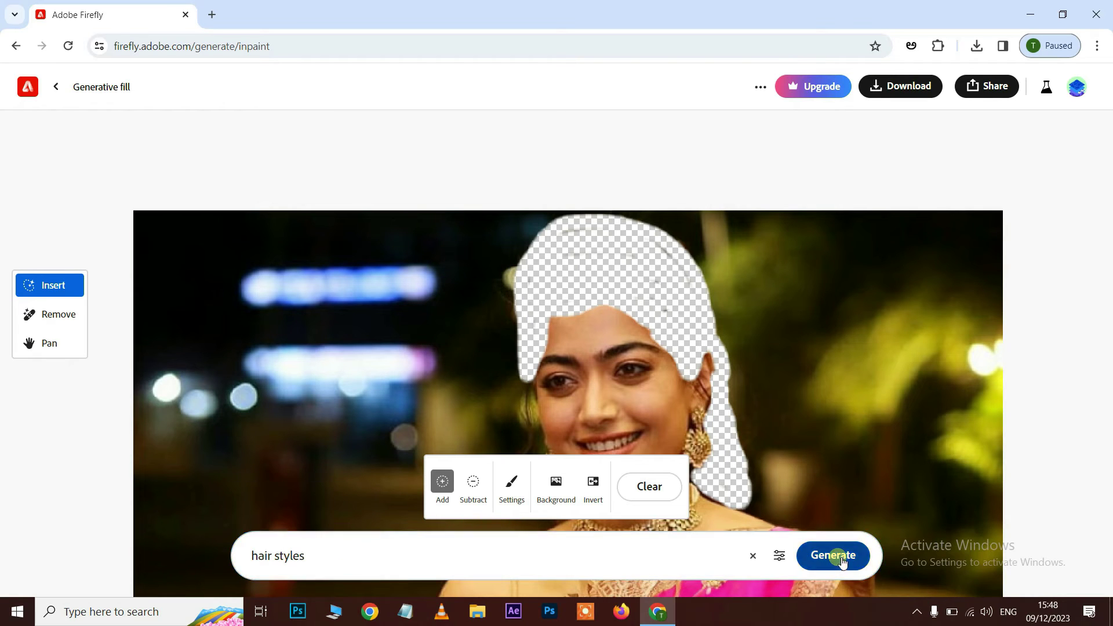
left_click(837, 555)
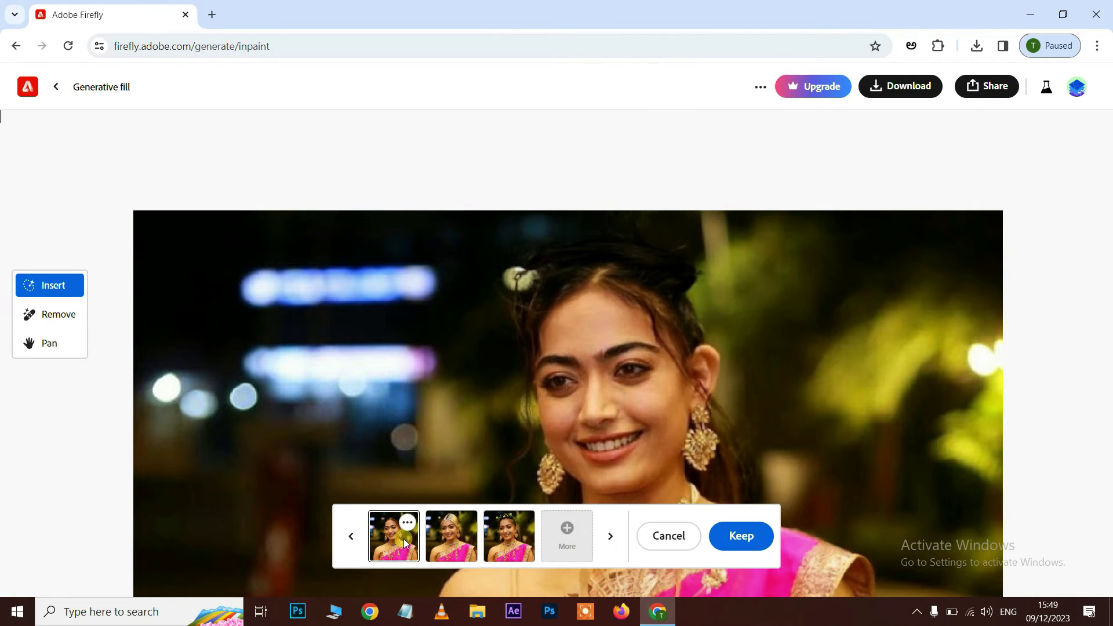
- View the second and third hairstyle variations and generate more of them
left_click(475, 550)
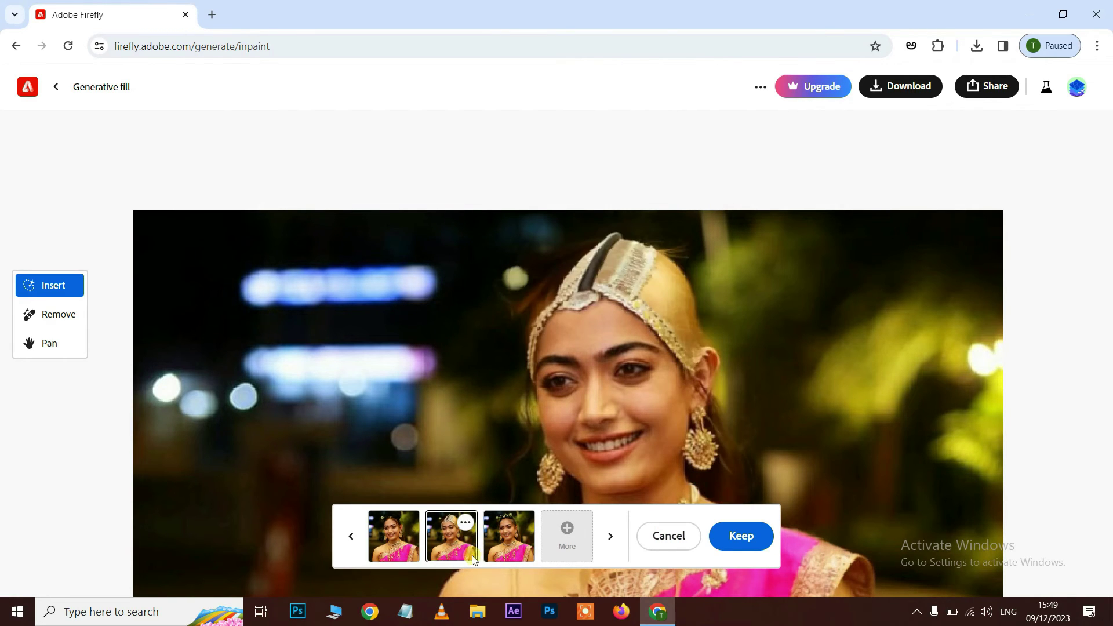
left_click(524, 545)
scroll(994, 368, "down", 1)
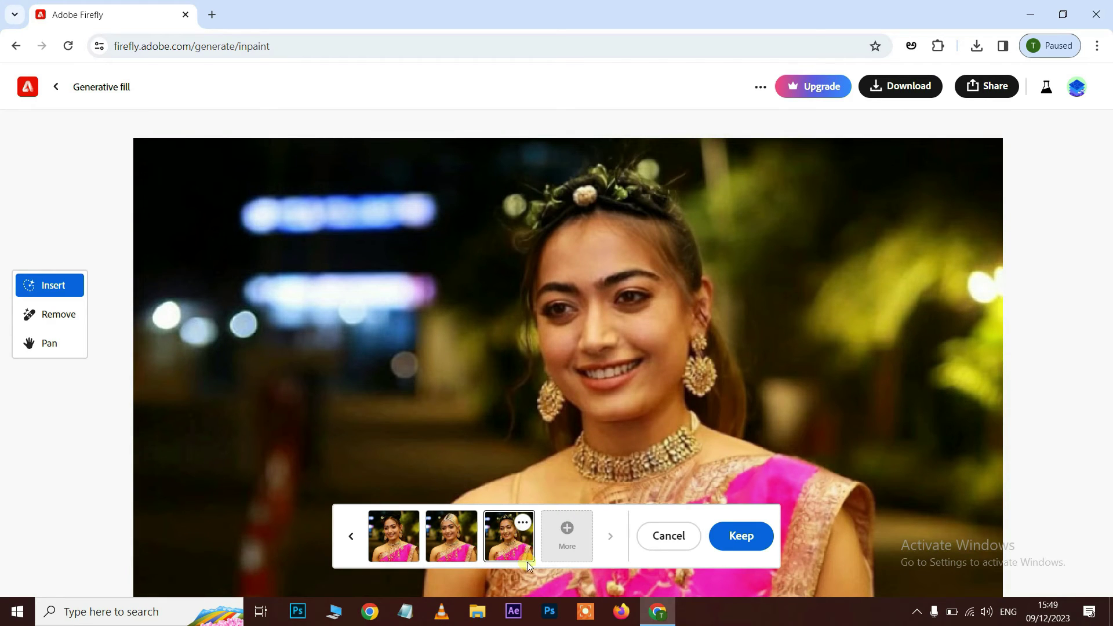
left_click(573, 539)
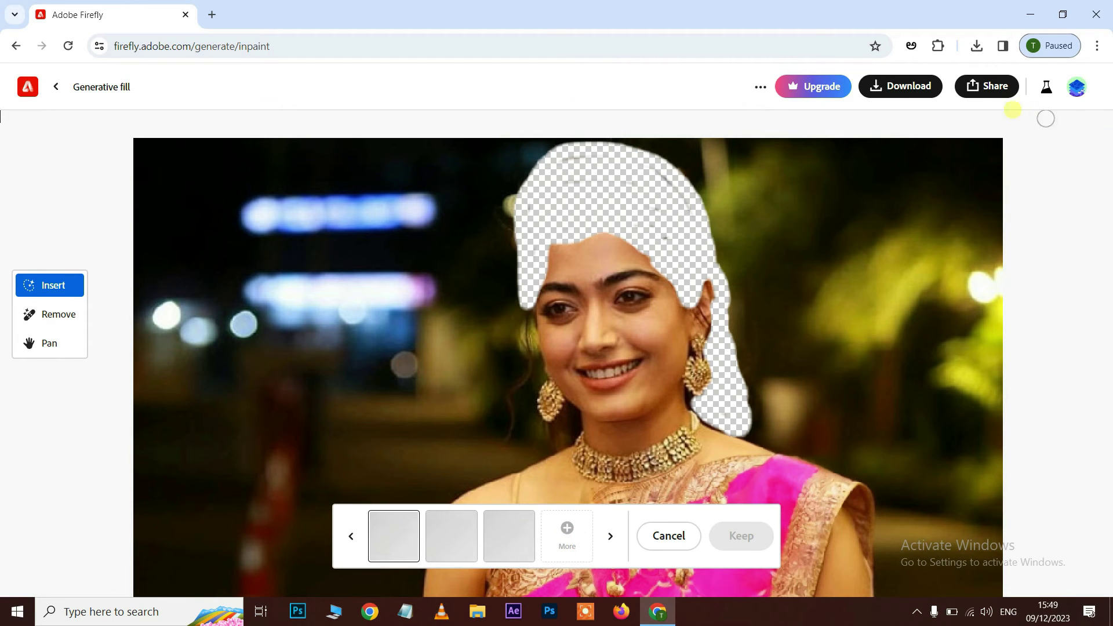
- Compare the new hairstyle variations and keep the second one
left_click(503, 536)
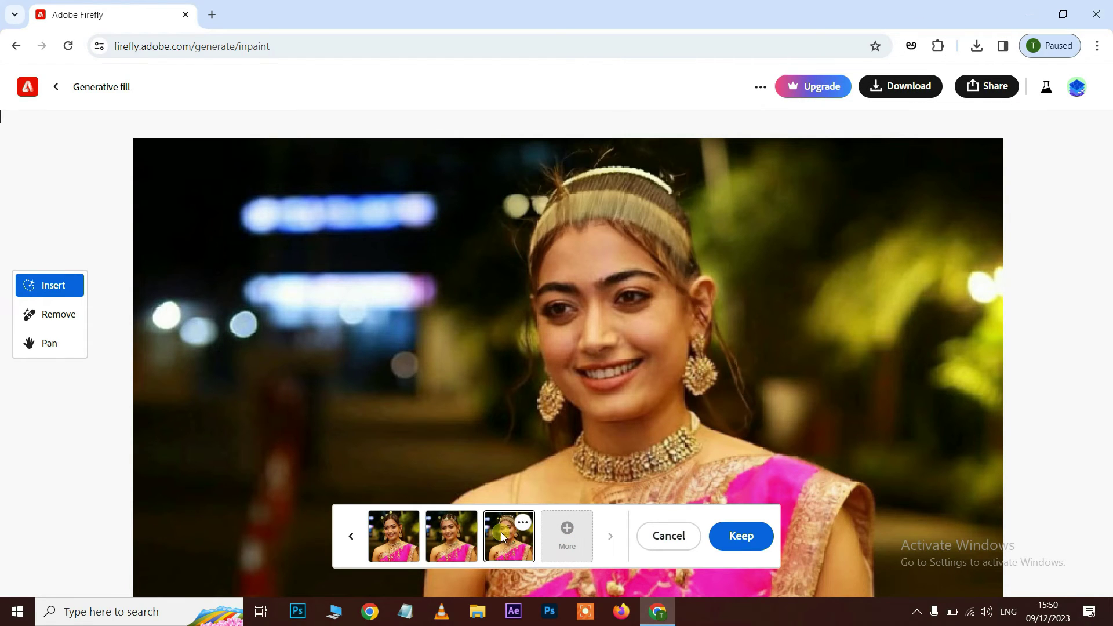
left_click(458, 538)
left_click(392, 523)
left_click(452, 530)
scroll(735, 352, "down", 5)
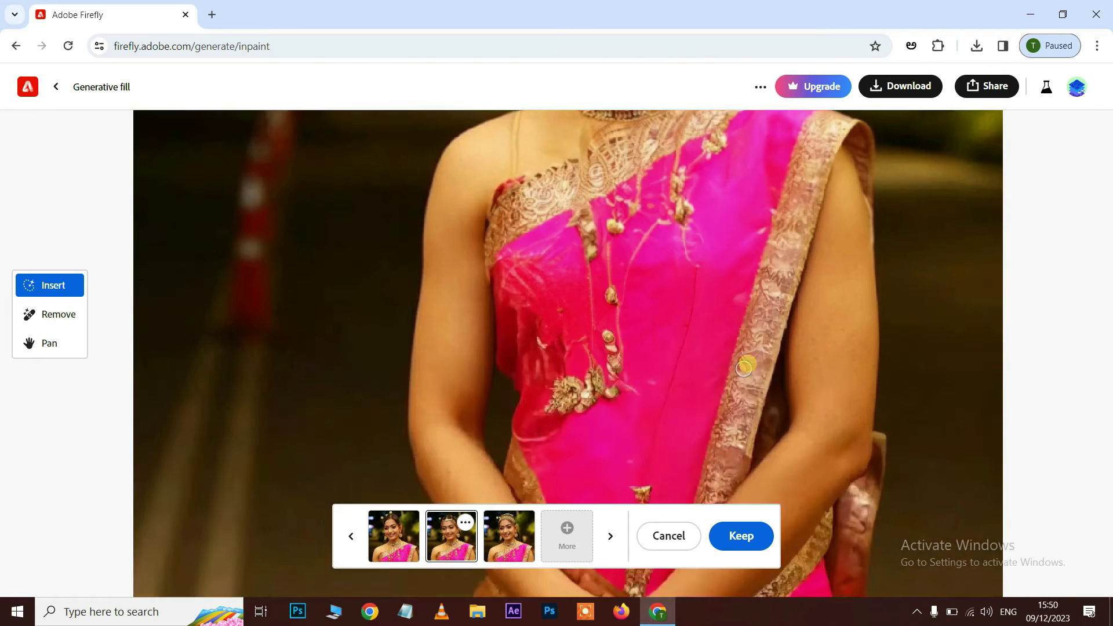
scroll(748, 359, "down", 3)
scroll(750, 356, "up", 10)
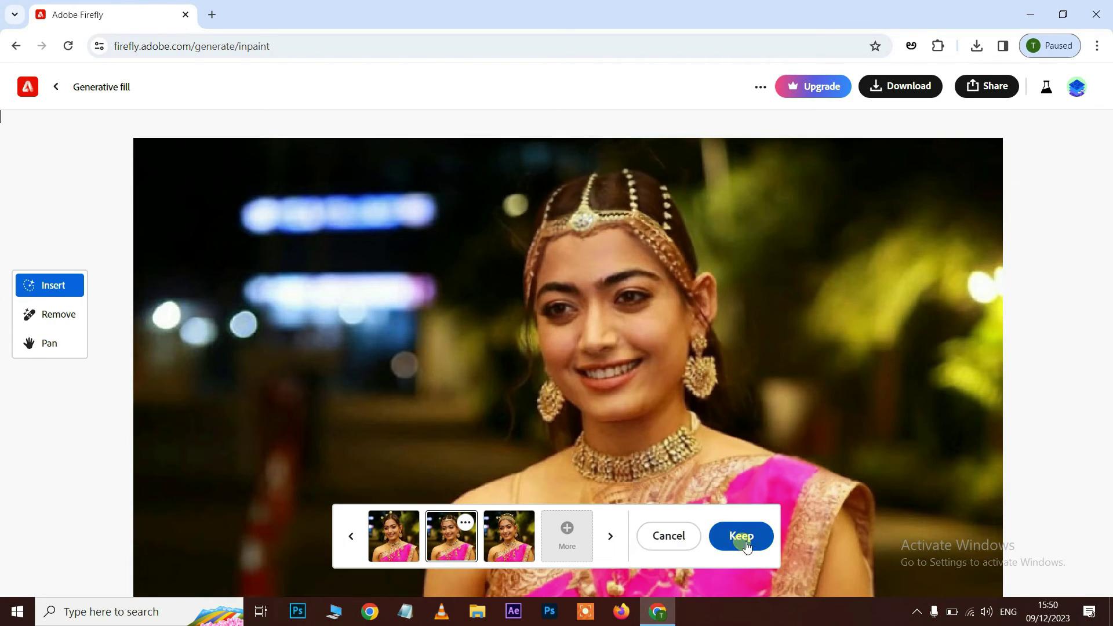
left_click(742, 536)
scroll(738, 402, "down", 1)
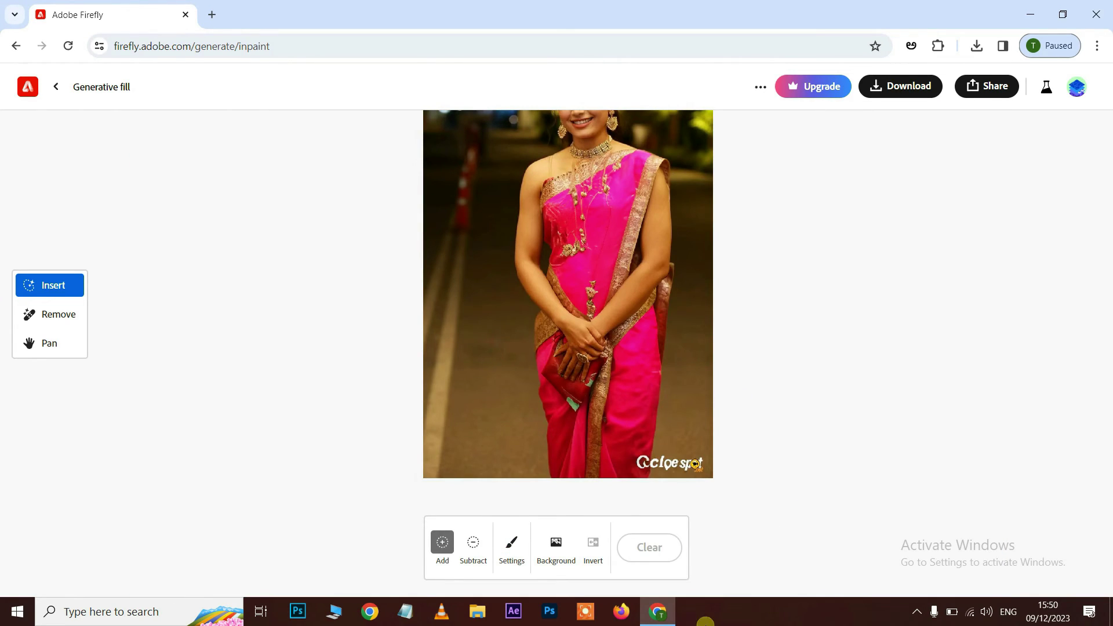
left_click(333, 617)
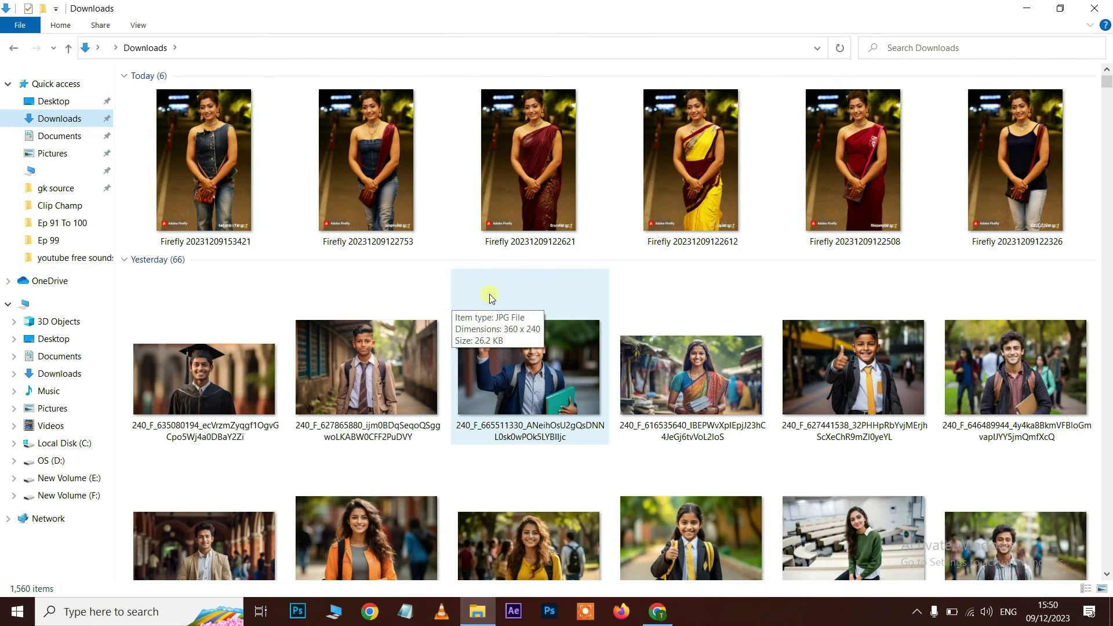
double_click(701, 173)
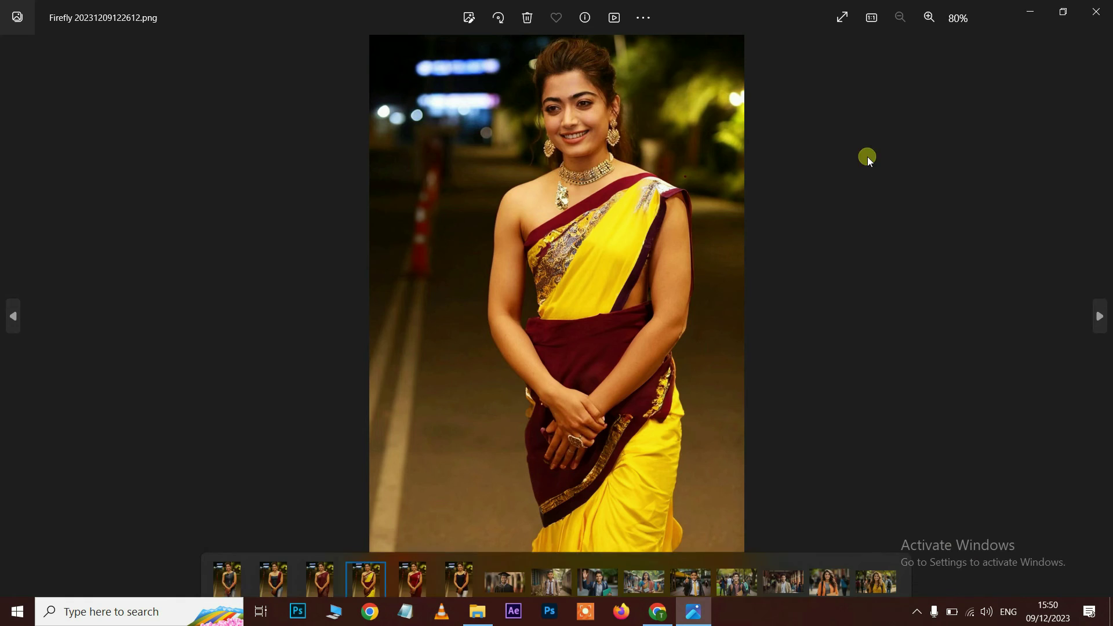
left_click(1096, 11)
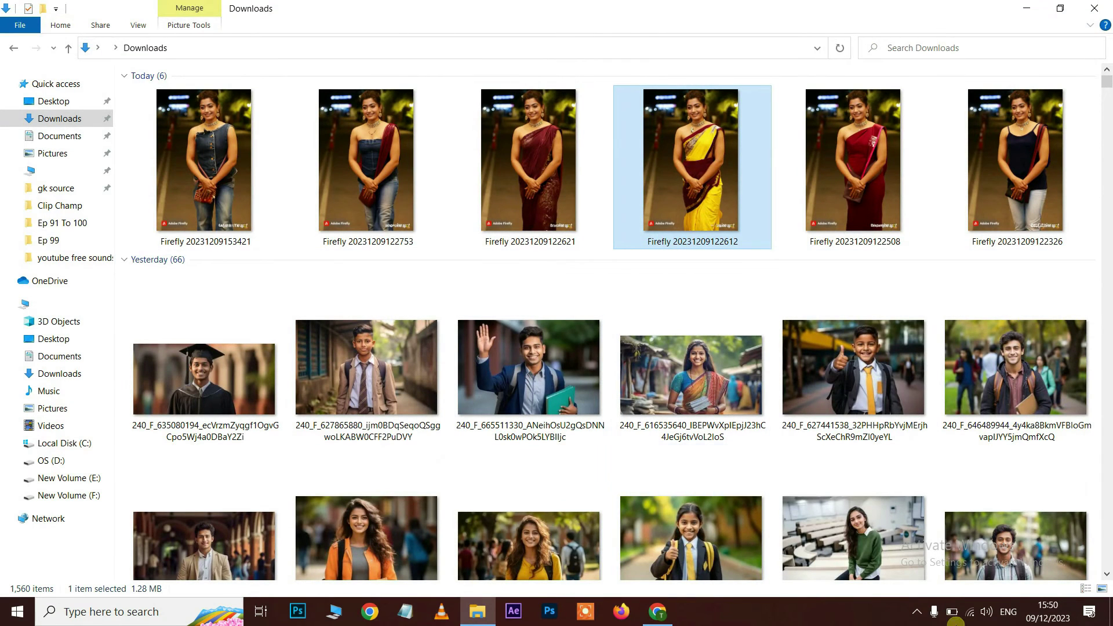
left_click(552, 613)
left_click_drag(710, 203, 559, 388)
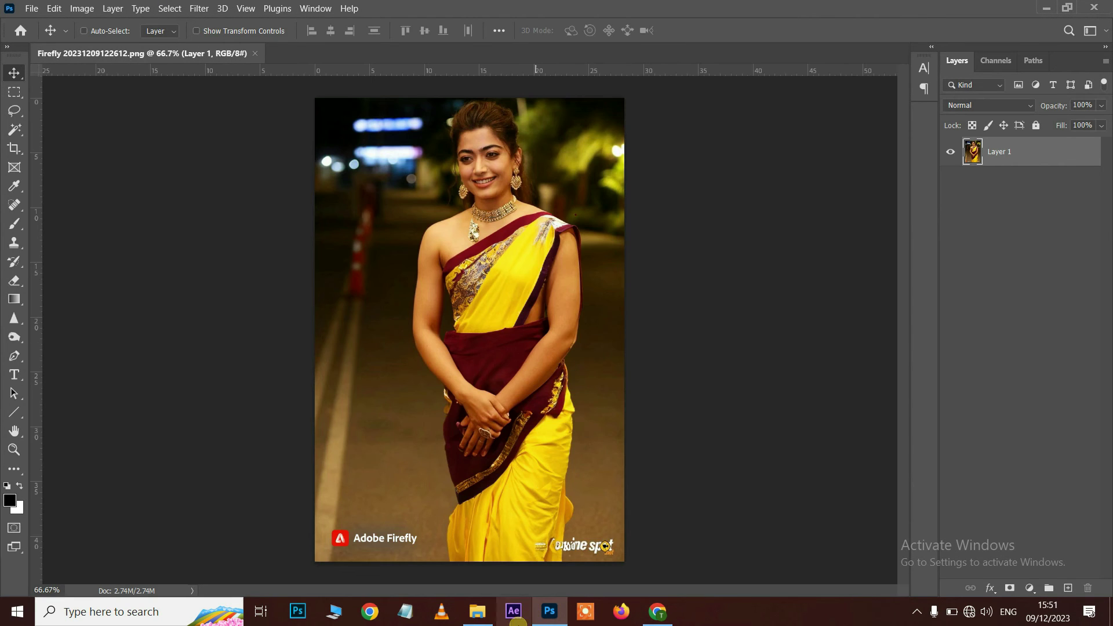
- Add the original red saree photo from the Downloads folder as a layer and place it beneath Layer 1
left_click(491, 619)
scroll(235, 197, "down", 10)
left_click(235, 197)
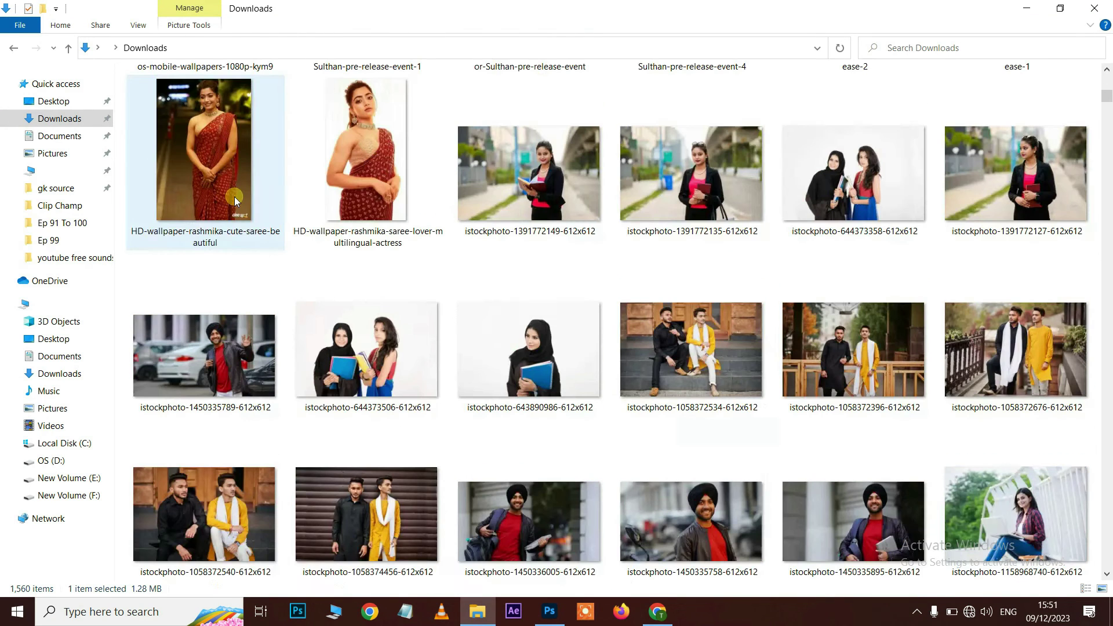
left_click_drag(234, 196, 528, 418)
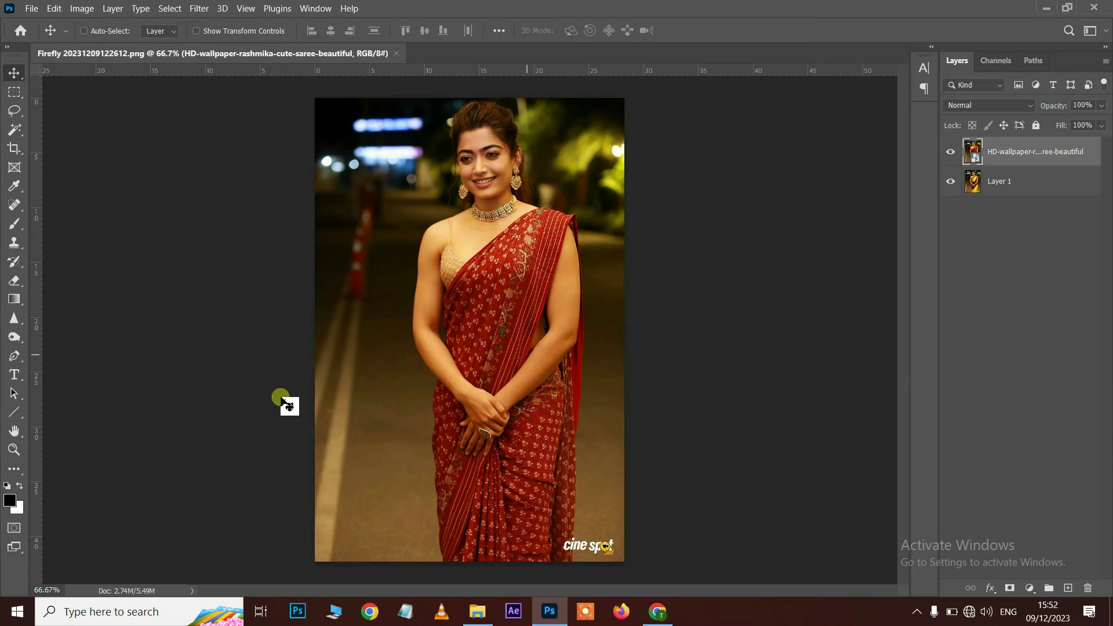
key("alt+[")
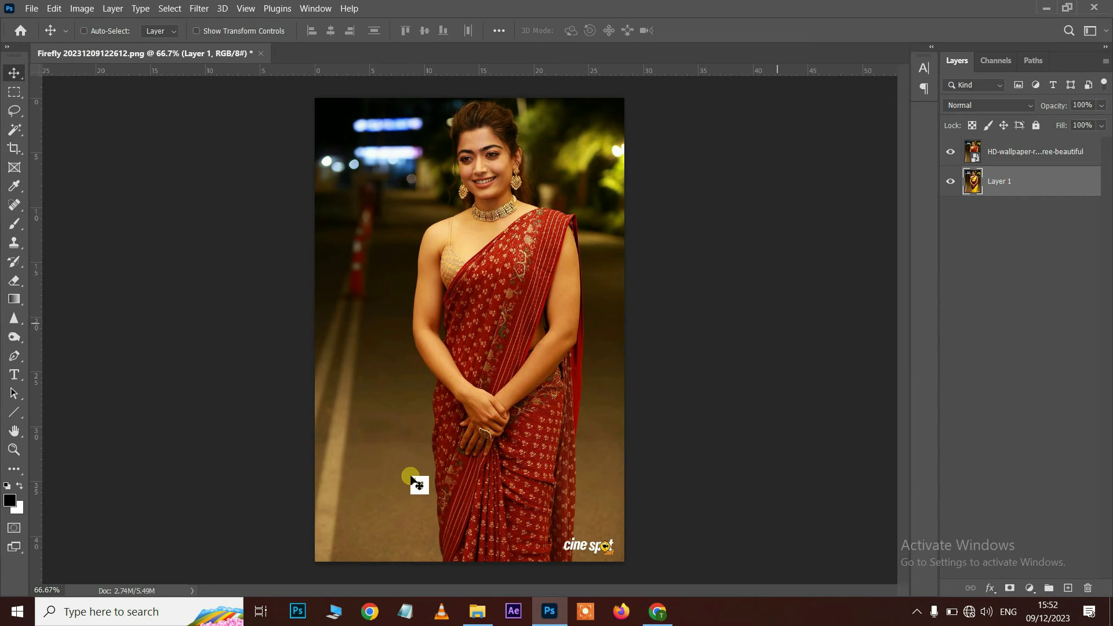
left_click_drag(1020, 188, 1011, 152)
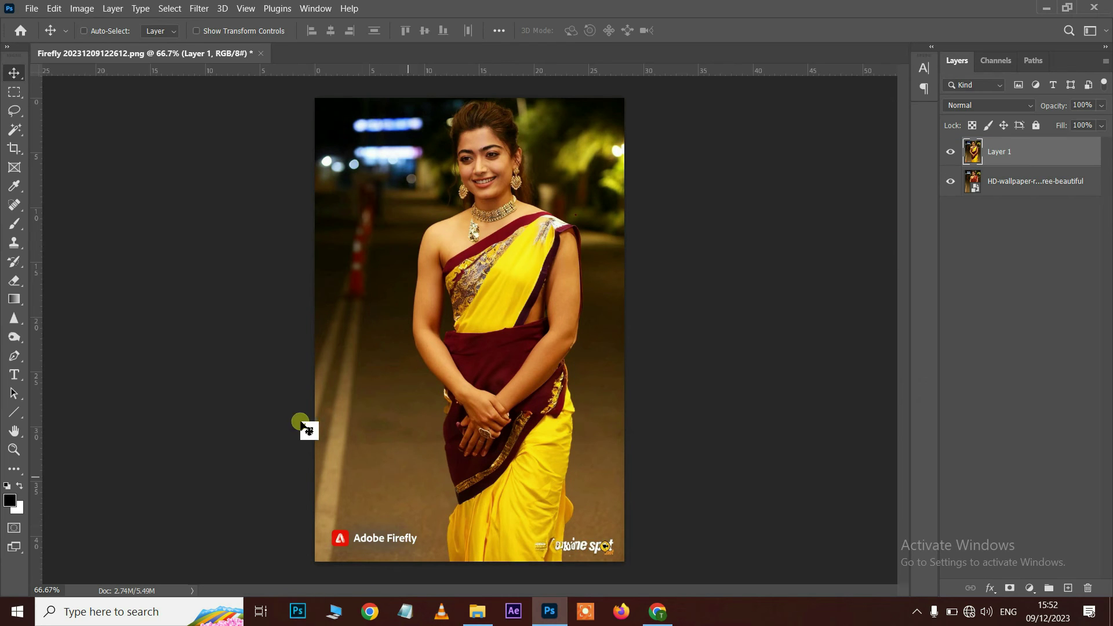
- Erase the Adobe Firefly watermark from Layer 1 and check the erased area by hiding and showing the original photo layer
key("e")
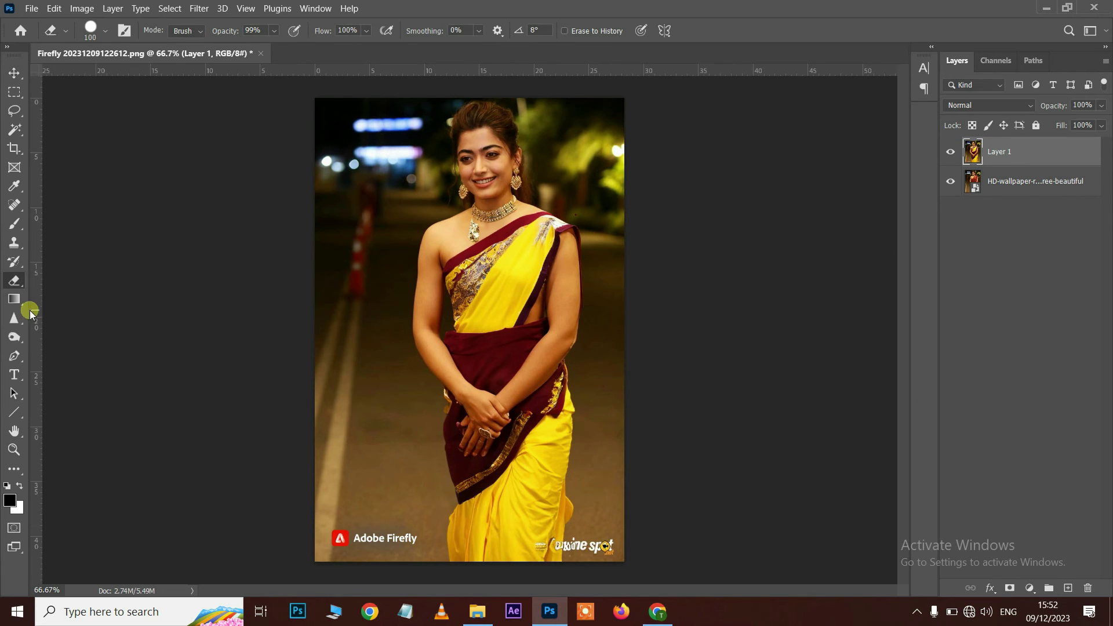
mouse_move(316, 522)
left_mouse_down()
mouse_move(358, 522)
mouse_move(359, 536)
mouse_move(345, 539)
mouse_move(407, 538)
mouse_move(353, 556)
left_mouse_up()
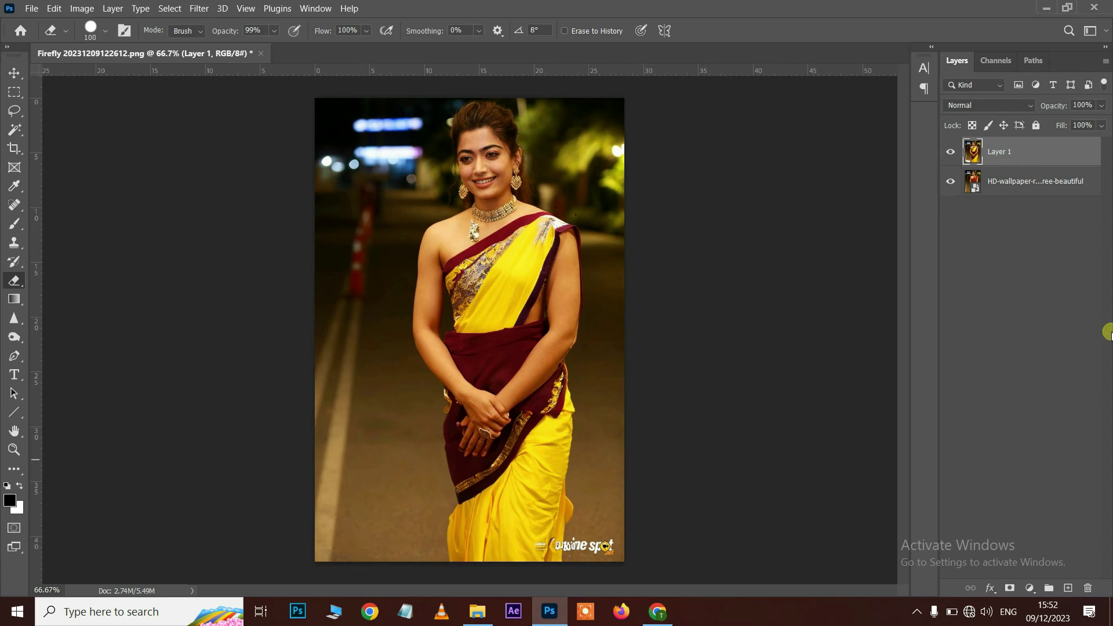
left_click(953, 181)
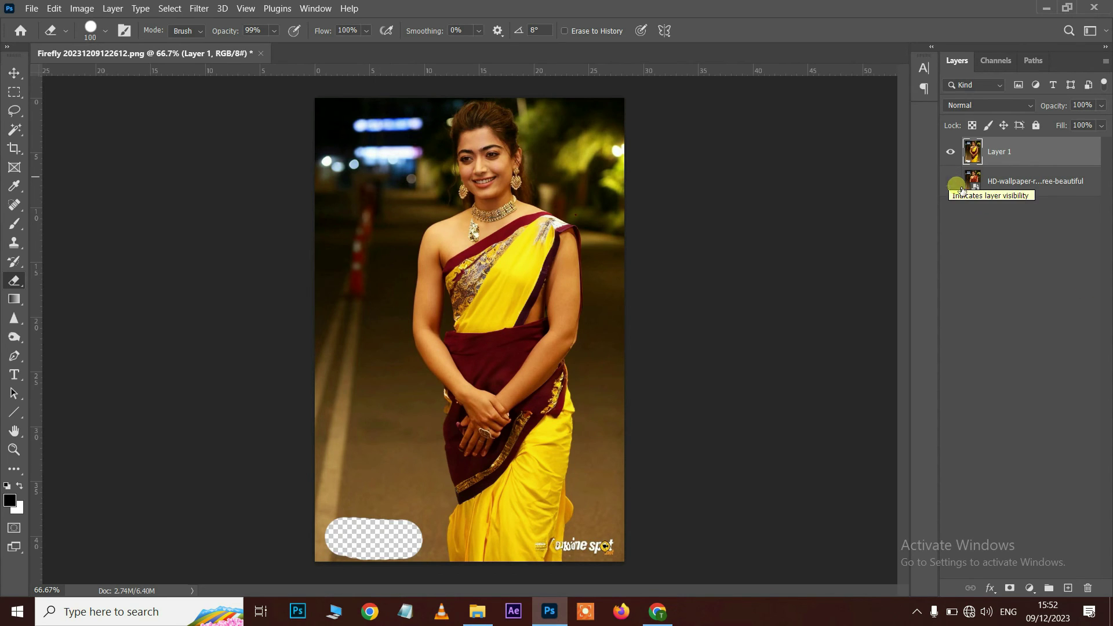
left_click(952, 181)
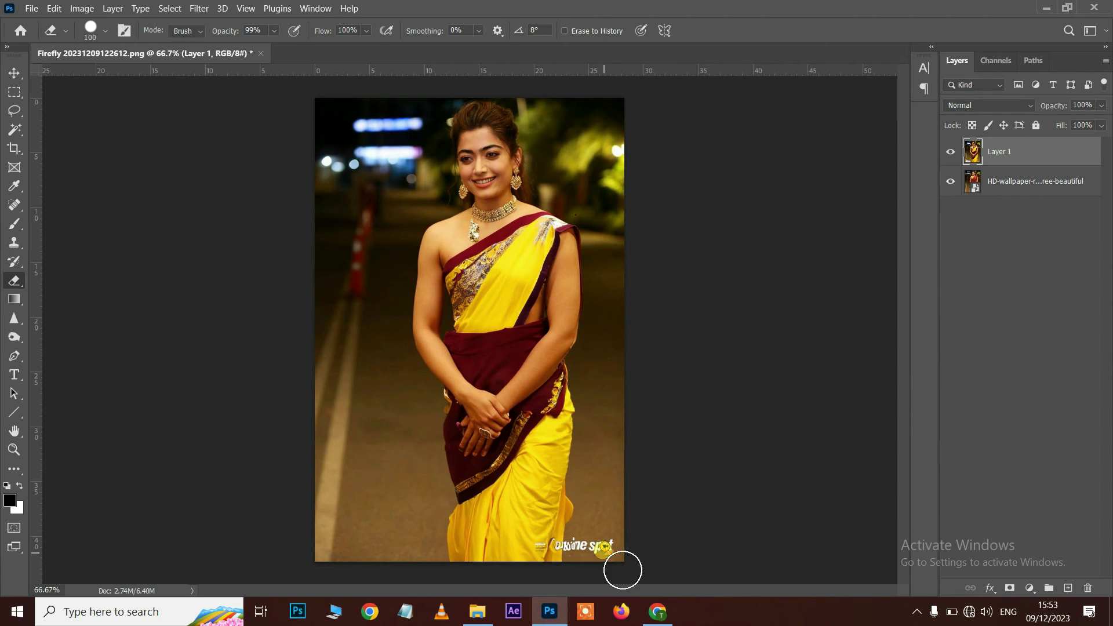
- Switch to the Clone Stamp tool for retouching Layer 1
left_click(15, 242)
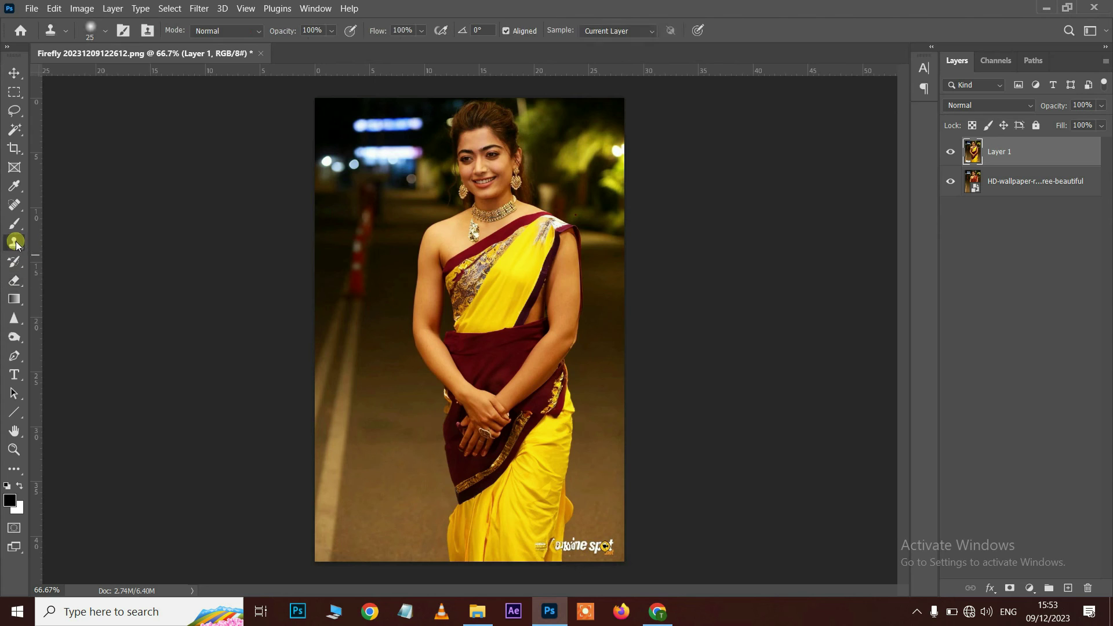